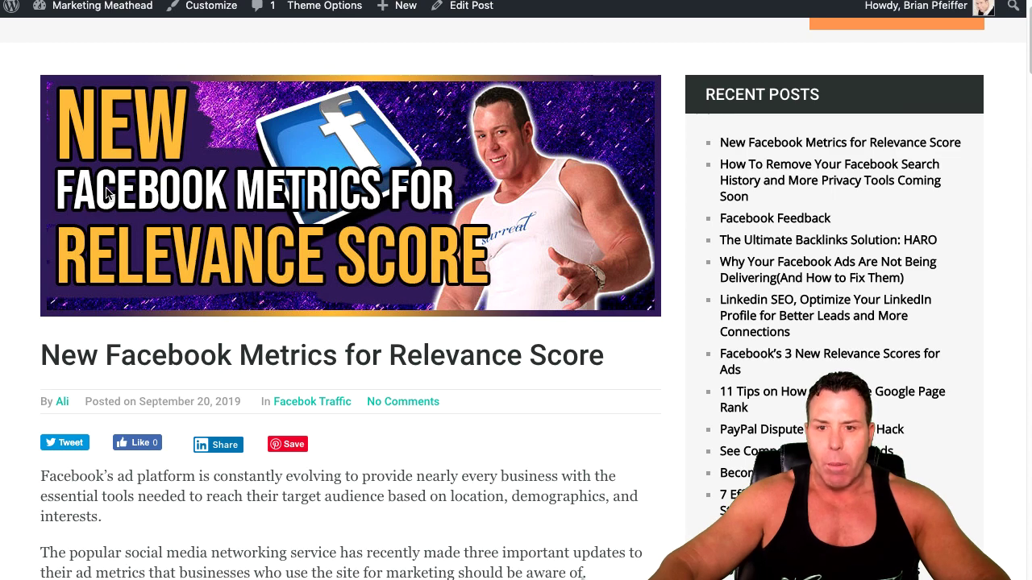
Scroll the blog post past the relevance table and Update 2 to 'Update 3: Removing Metrics'
scroll(409, 302, down, 5)
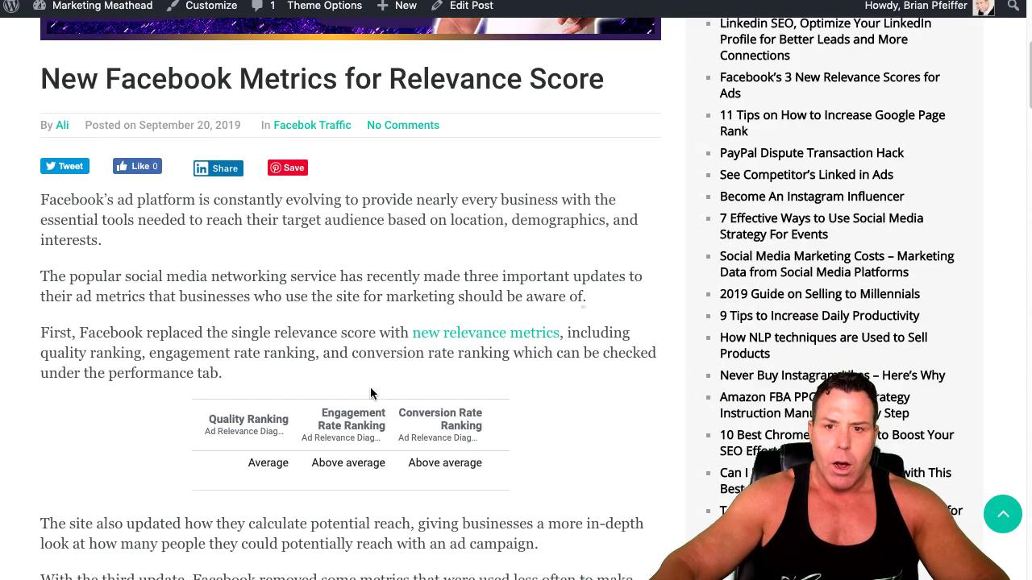
scroll(295, 347, down, 1)
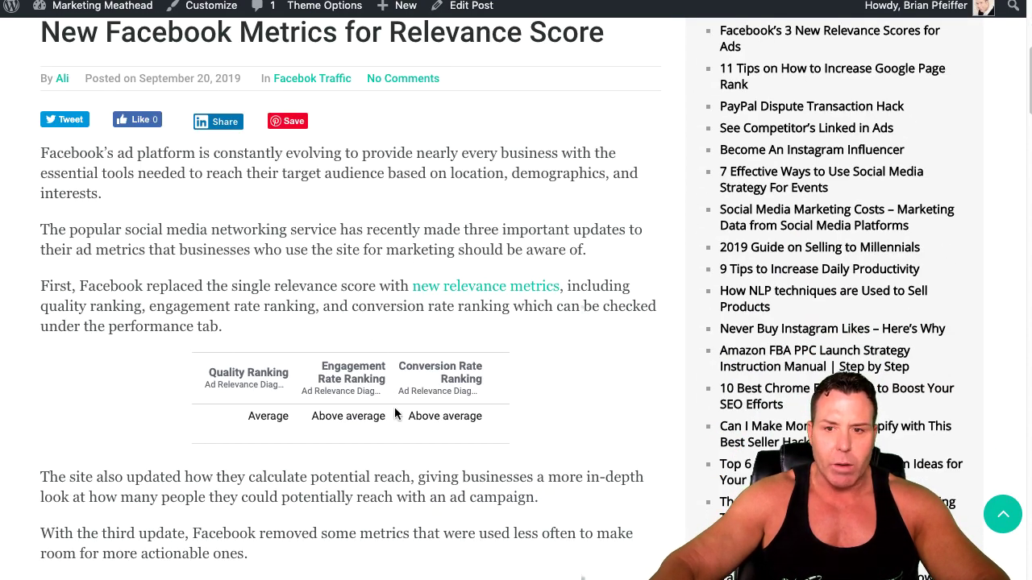
scroll(352, 361, down, 1)
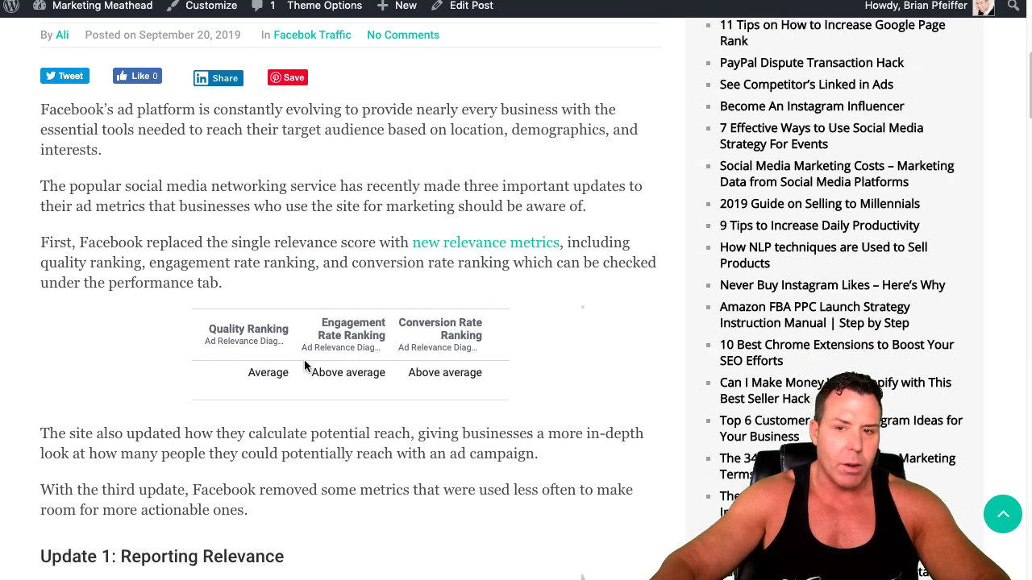
scroll(307, 363, down, 1)
scroll(315, 360, down, 4)
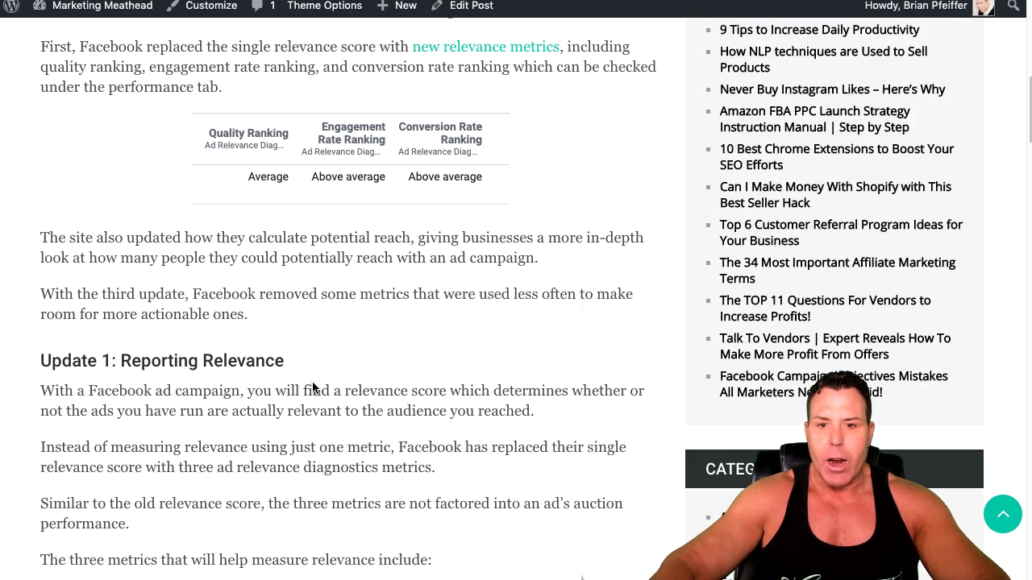
scroll(314, 379, down, 8)
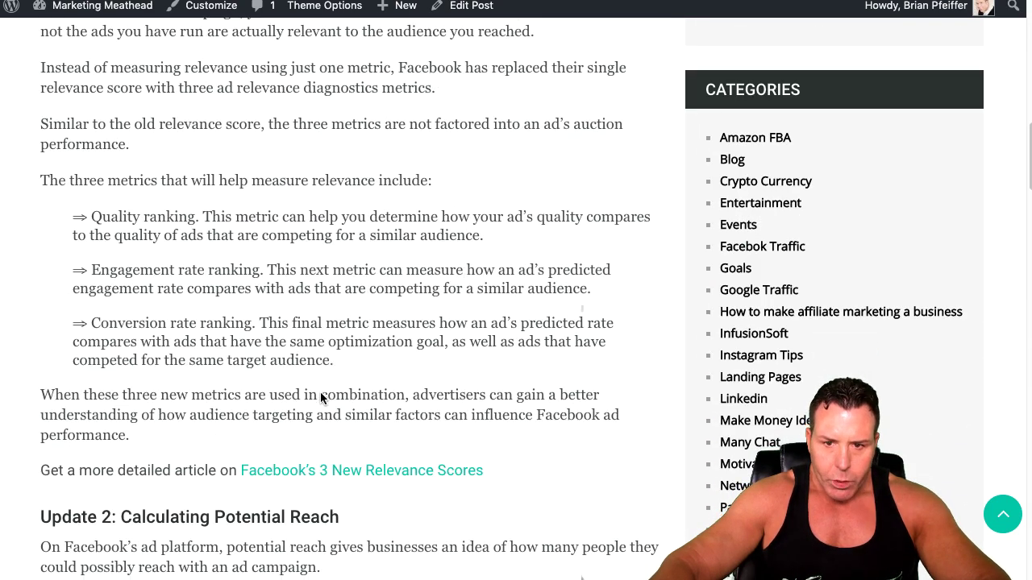
scroll(320, 395, down, 10)
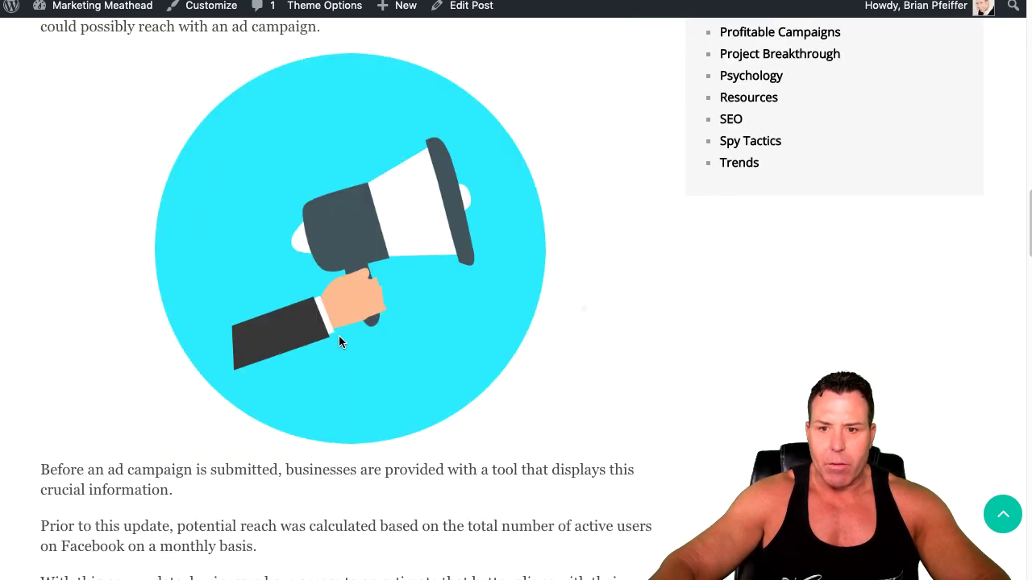
scroll(339, 339, down, 7)
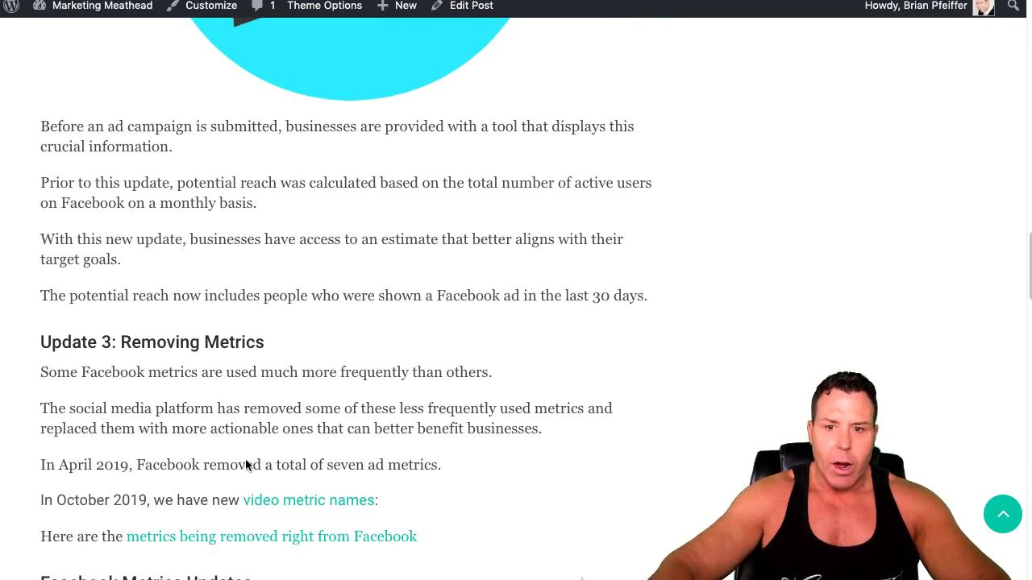
scroll(349, 482, down, 1)
scroll(350, 465, down, 1)
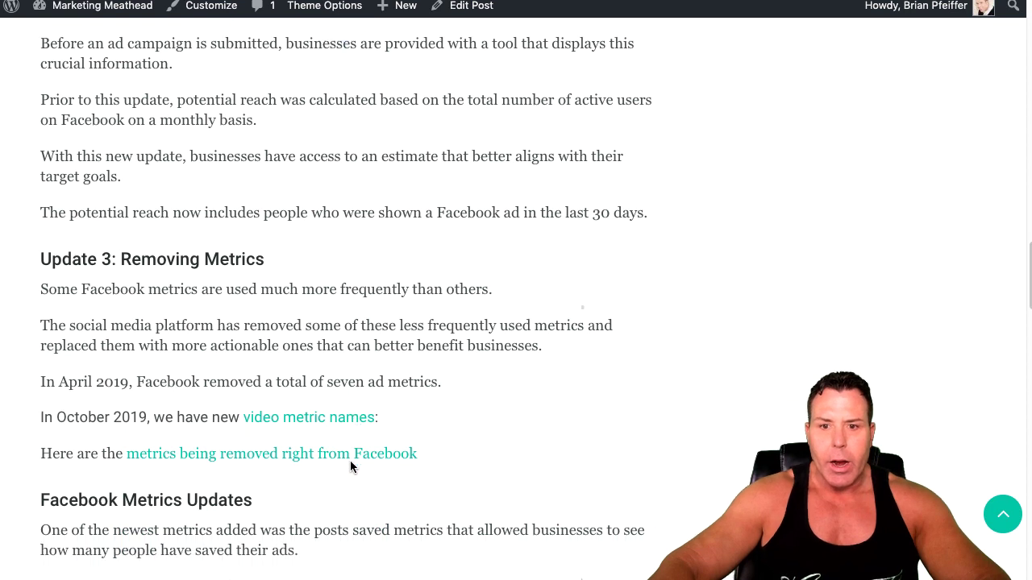
scroll(42, 423, down, 1)
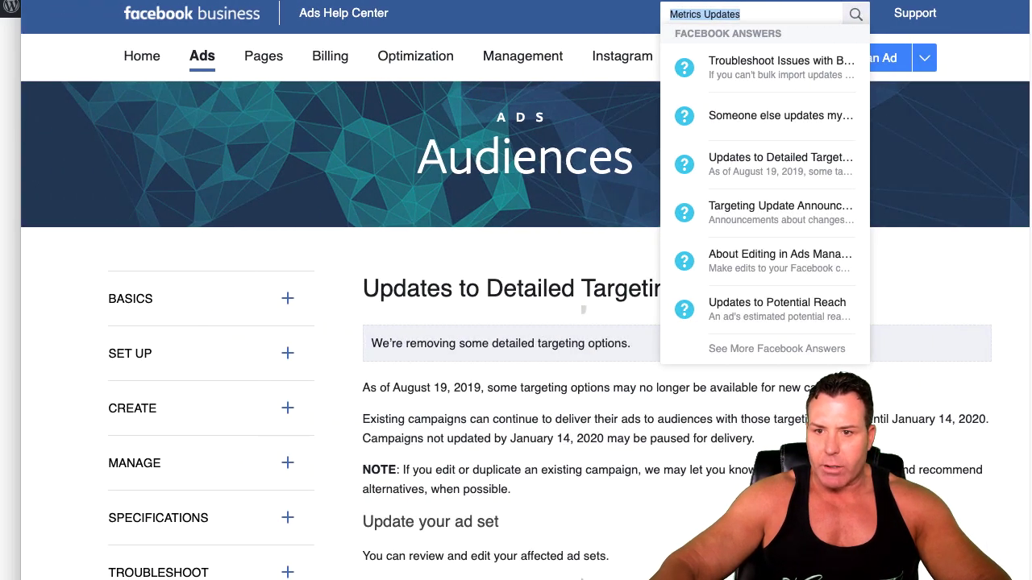
Dismiss the Help Center search suggestions
click(388, 296)
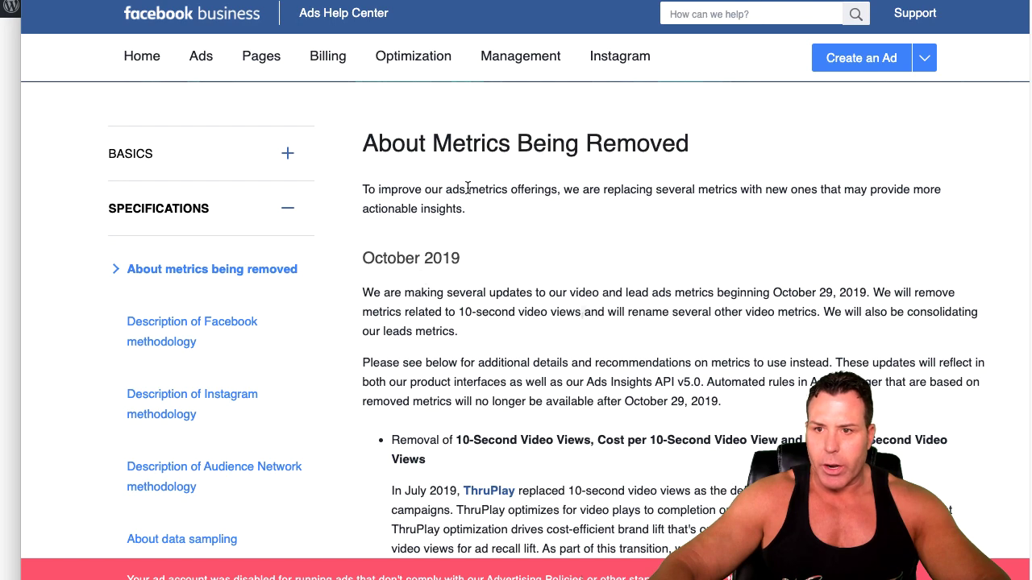
Scroll through the table renaming video metrics from Views/Watches to Plays
scroll(469, 195, down, 5)
scroll(469, 210, down, 5)
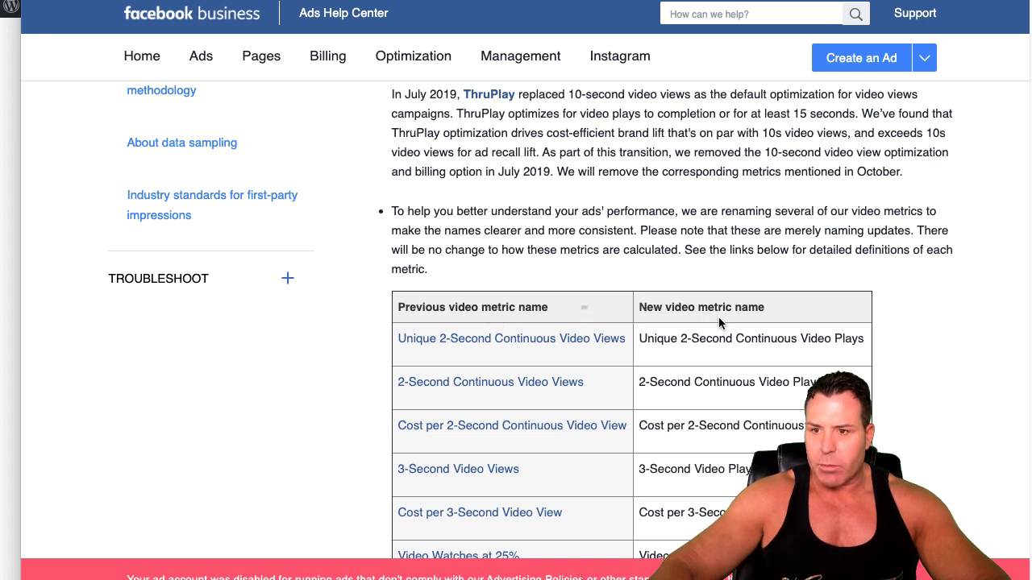
scroll(656, 477, down, 1)
scroll(659, 477, down, 2)
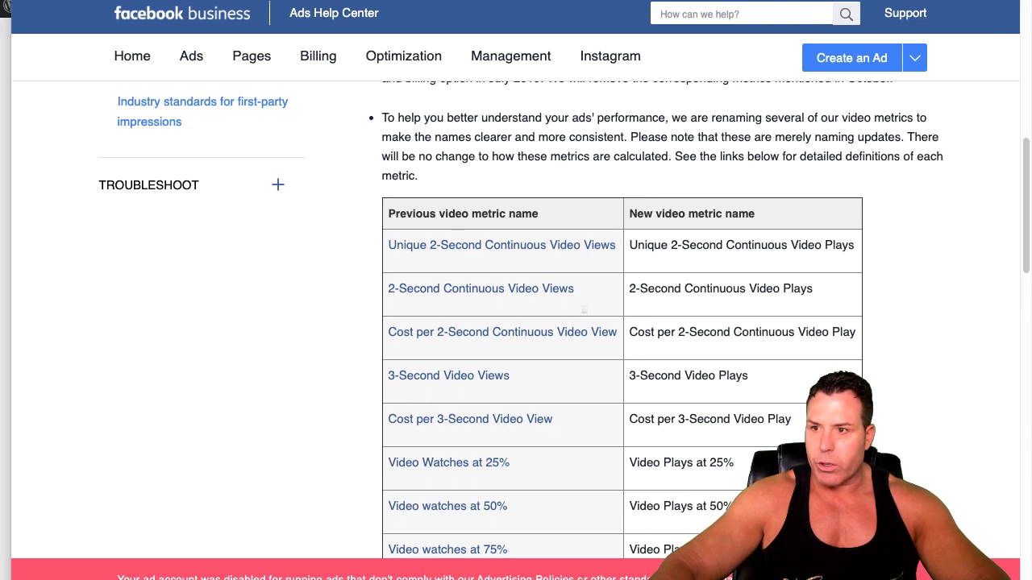
scroll(607, 454, down, 1)
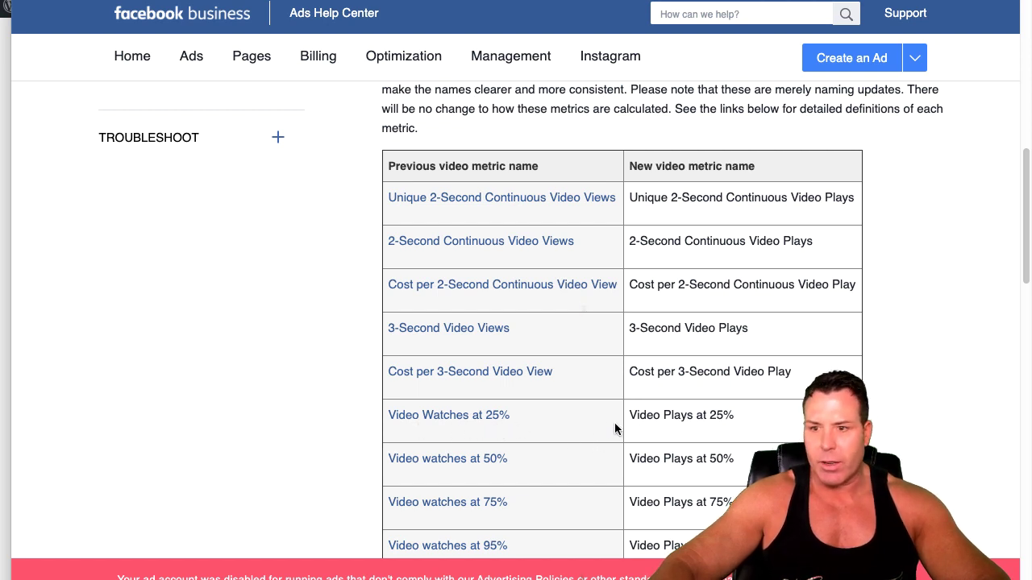
scroll(635, 438, down, 1)
scroll(637, 438, down, 3)
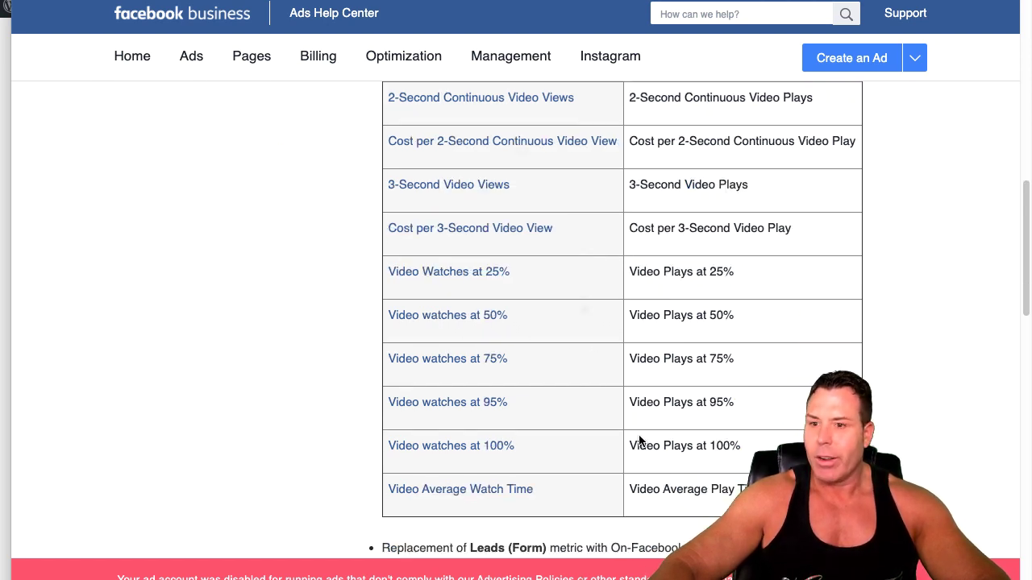
scroll(638, 439, down, 2)
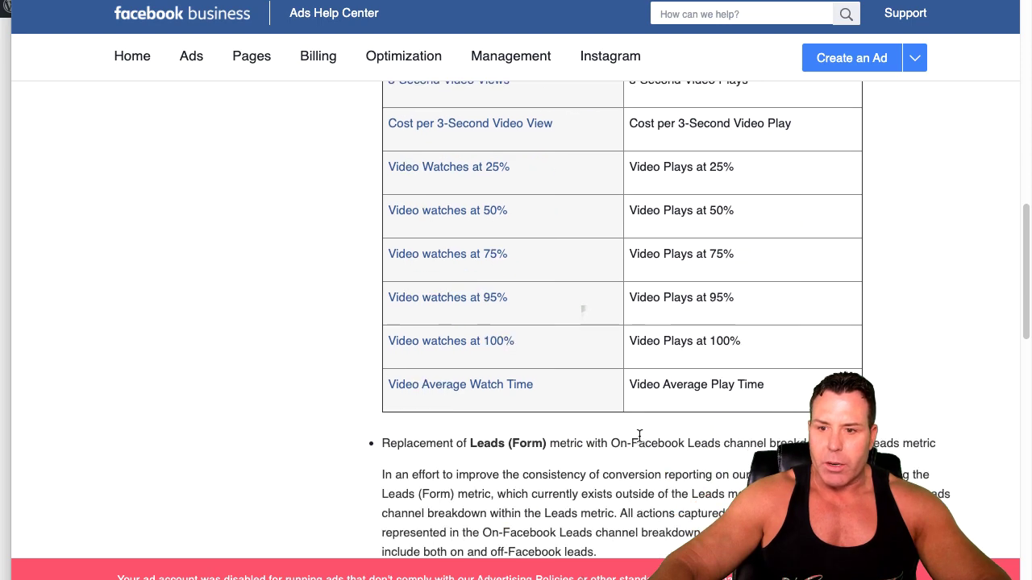
mouse_move(313, 82)
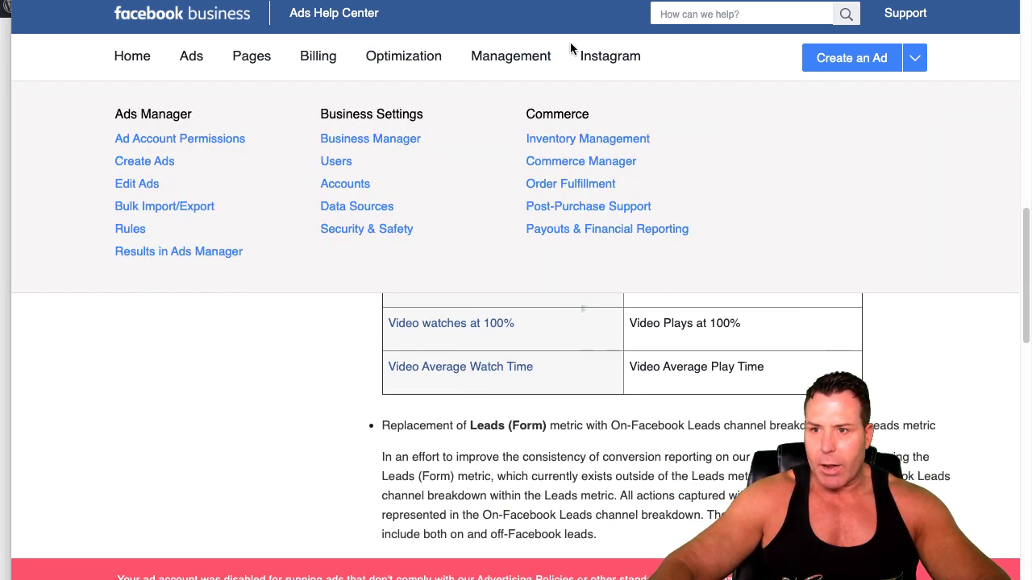
scroll(516, 322, down, 1)
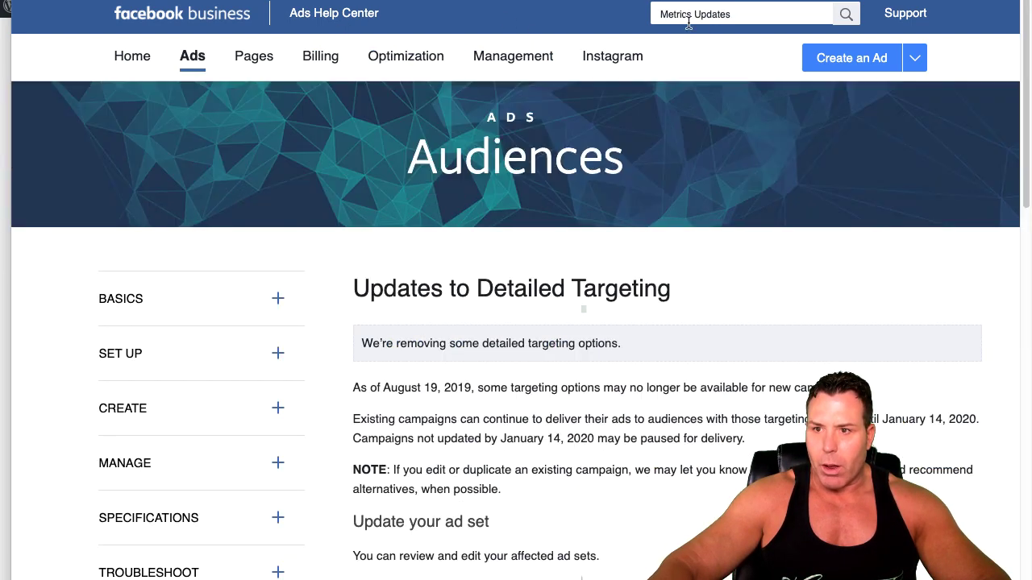
Reopen the 'Metrics Updates' search suggestions, then scroll the blog toward 'Facebook Metrics Updates'
click(734, 16)
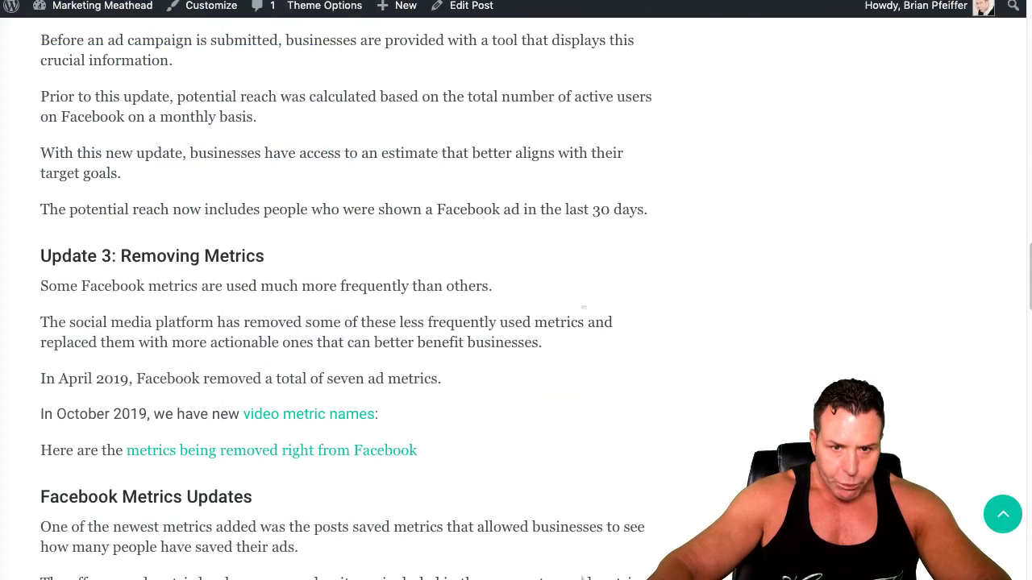
scroll(443, 260, down, 3)
scroll(443, 259, down, 8)
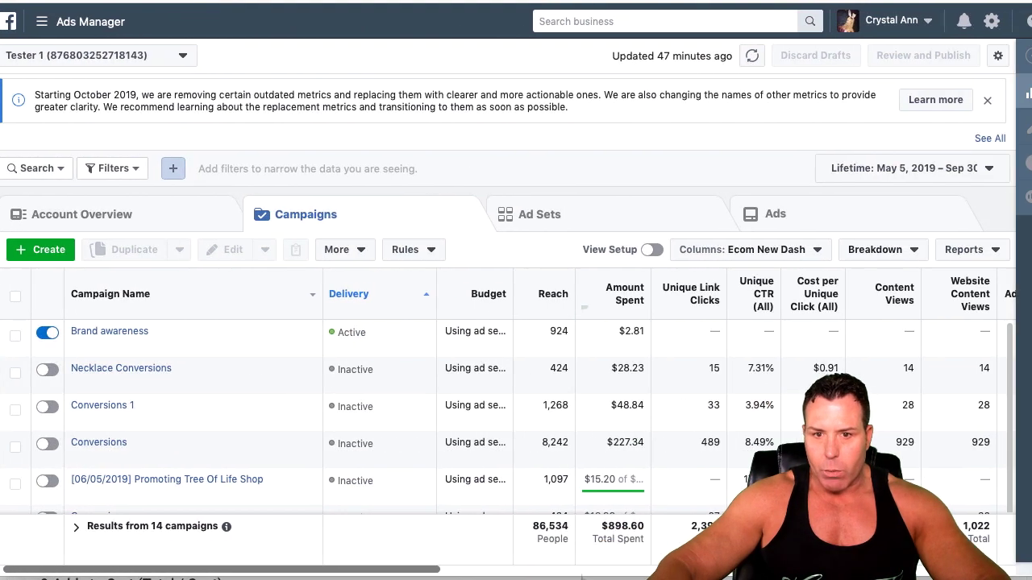
Scroll the Campaigns table right to the Content Views, Adds to Cart and Checkouts columns
mouse_move(249, 346)
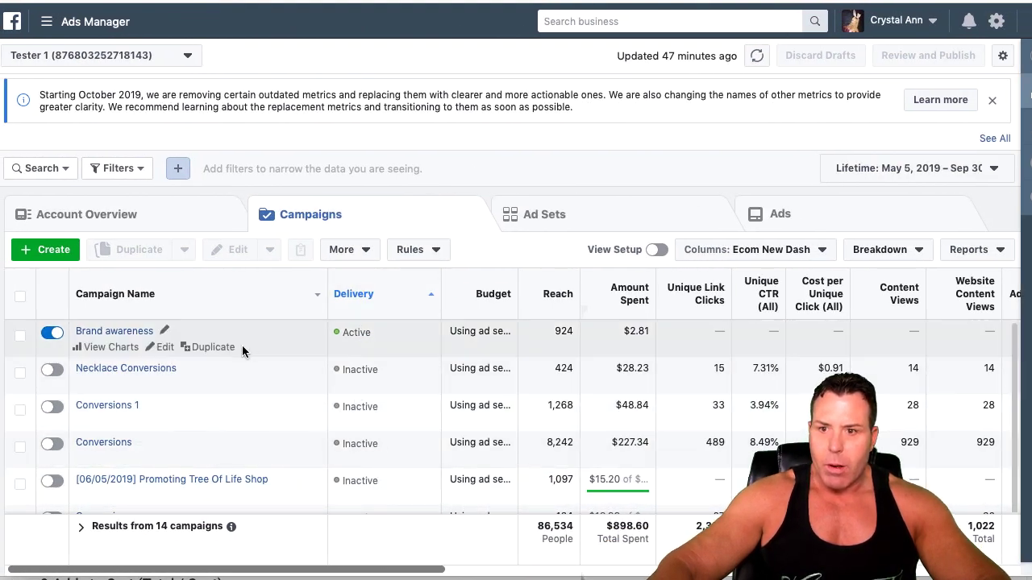
drag(290, 570, 516, 578)
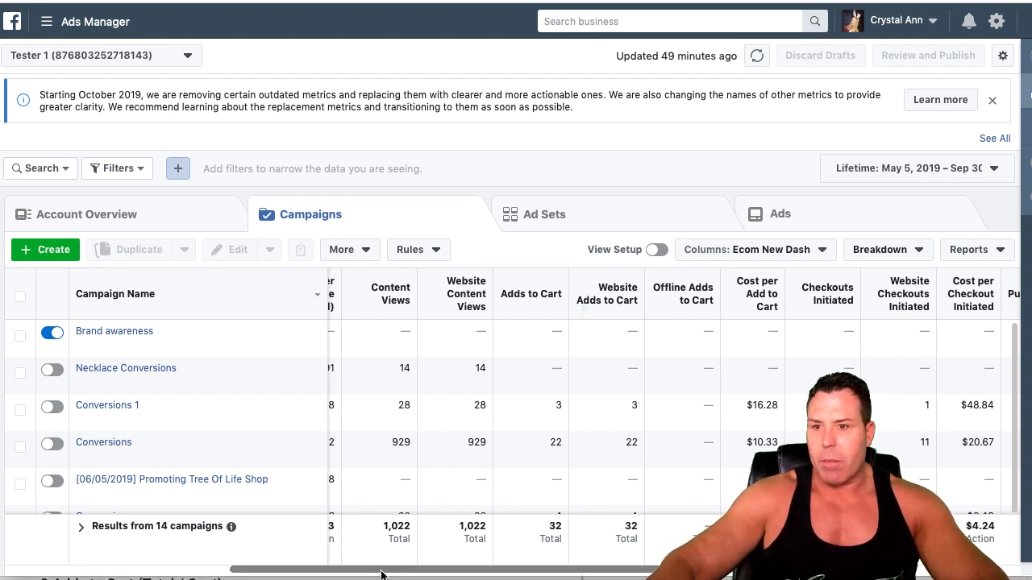
Scroll the campaign table right to Purchases, Purchase ROAS and Video Average Watch Time
drag(430, 575, 775, 573)
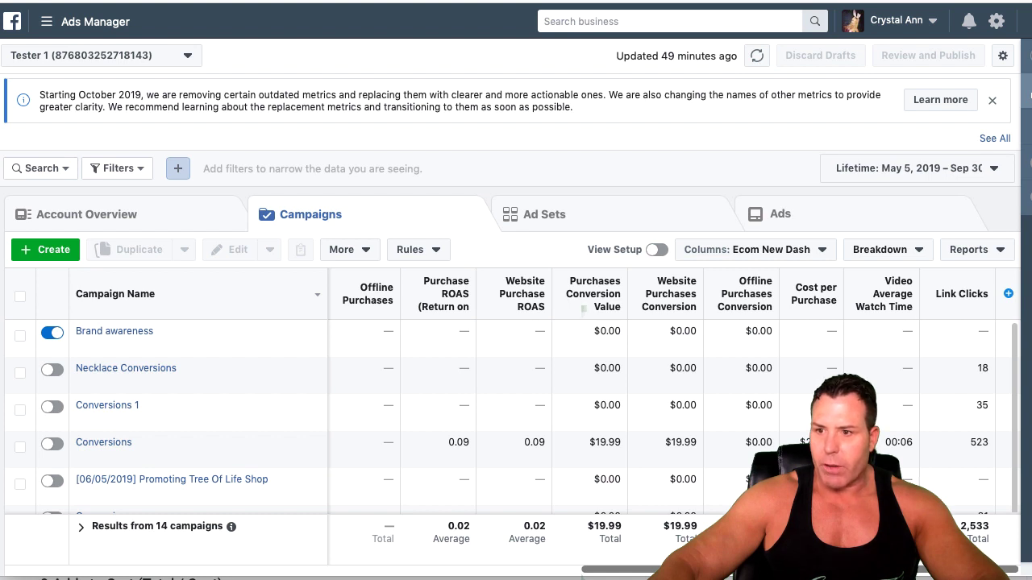
scroll(967, 367, down, 1)
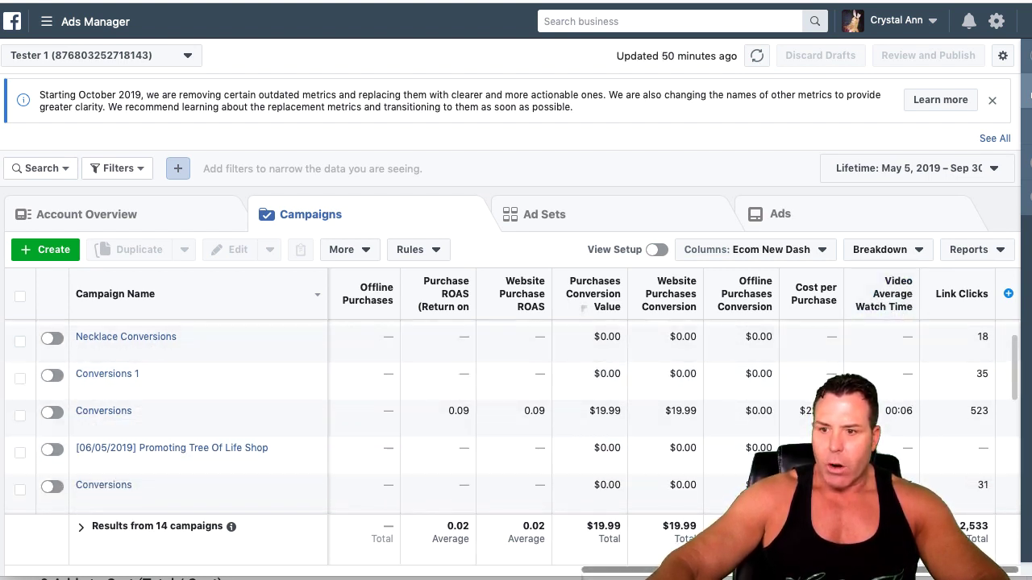
scroll(606, 572, left, 10)
scroll(606, 574, left, 12)
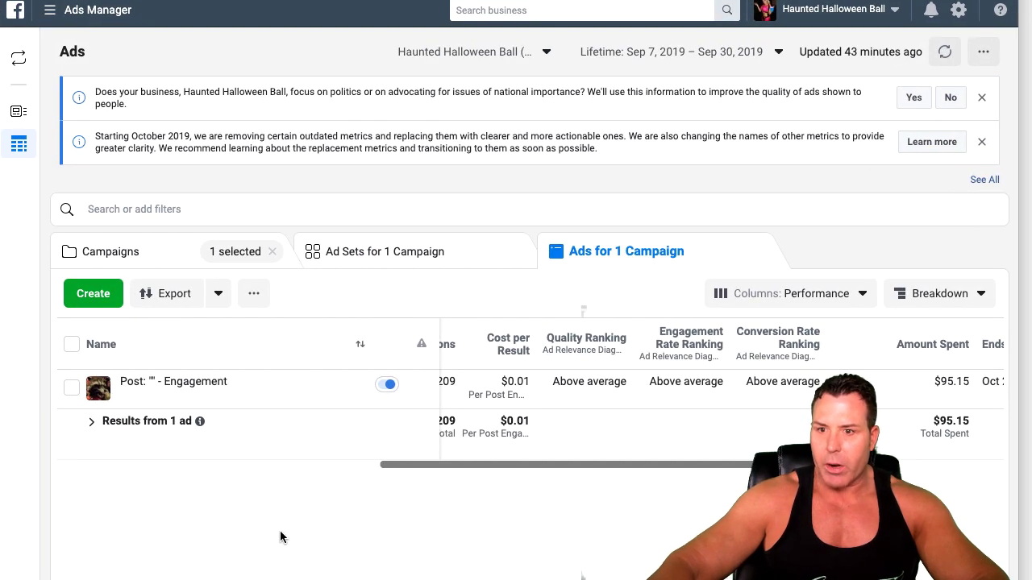
Review the ad's Quality, Engagement Rate and Conversion Rate Ranking results in the Ads table
mouse_move(617, 400)
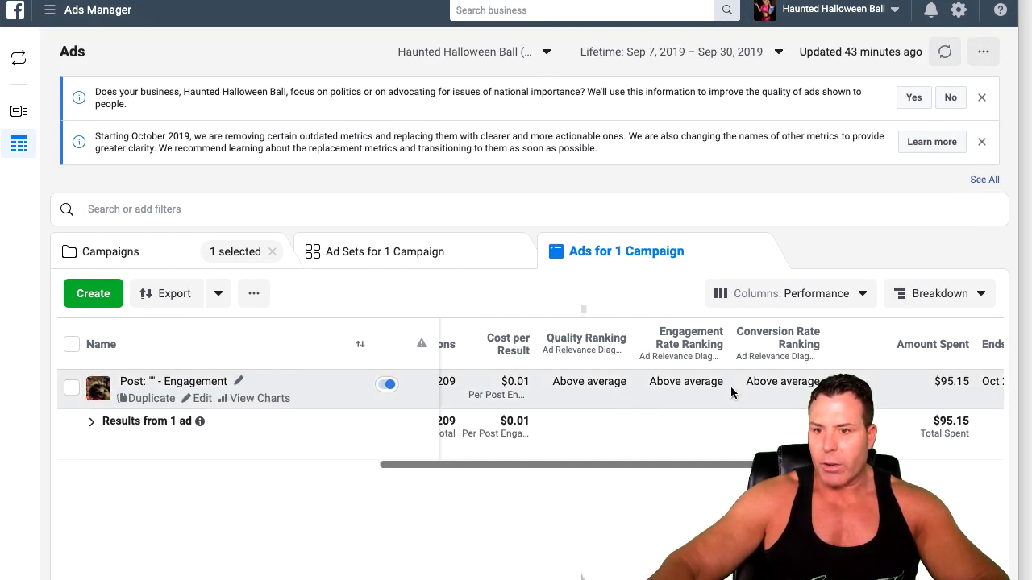
mouse_move(759, 405)
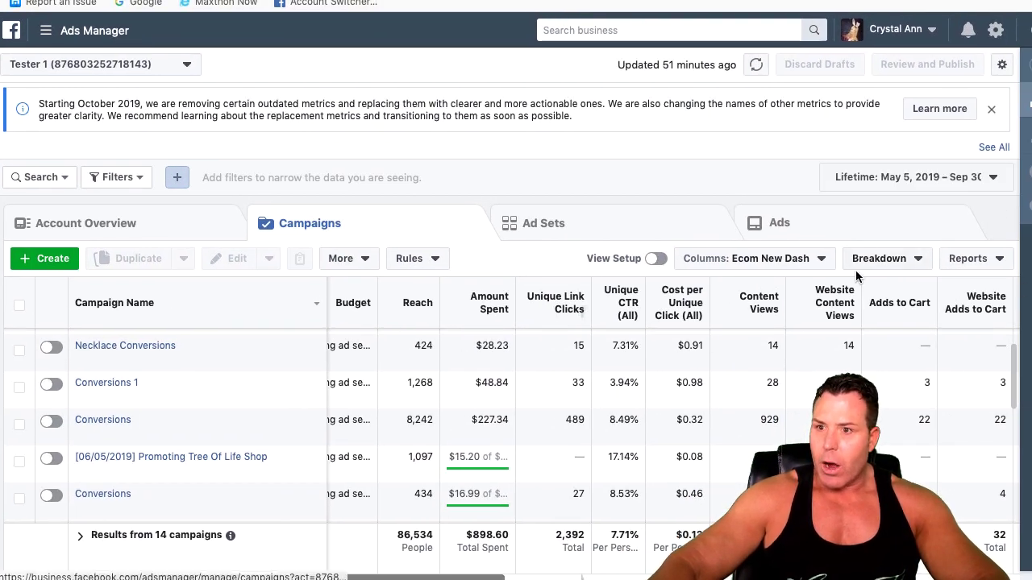
Switch the Campaigns table to the Delivery column preset, then reopen the presets list
click(806, 261)
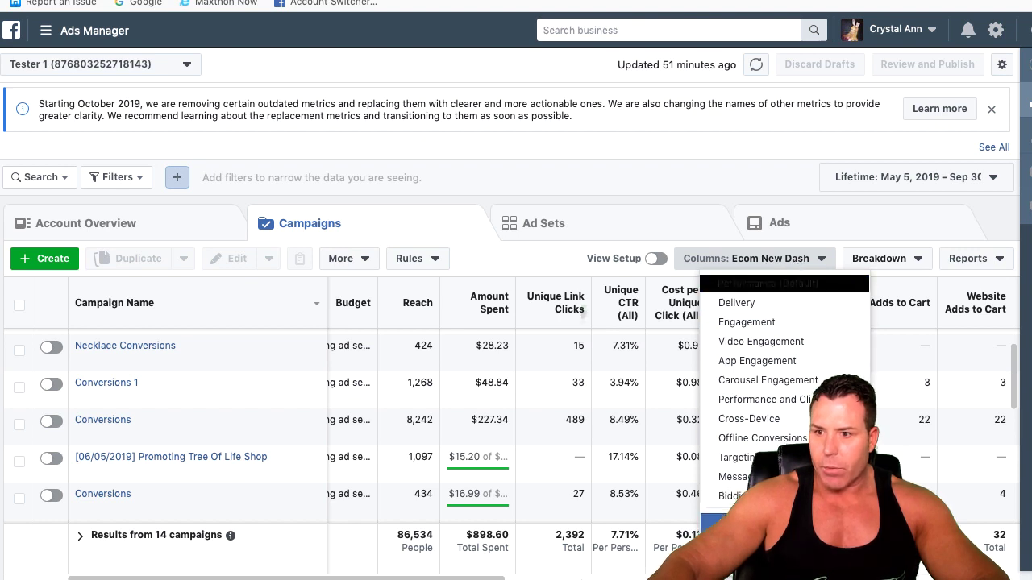
click(770, 304)
click(778, 258)
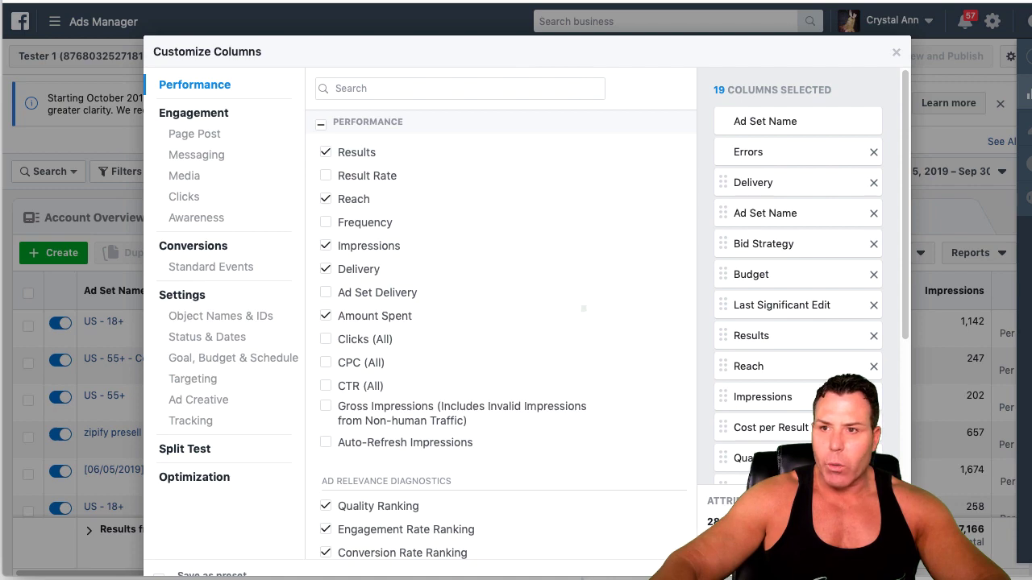
Close and reopen the Customize Columns window from the column presets list
click(904, 54)
click(836, 255)
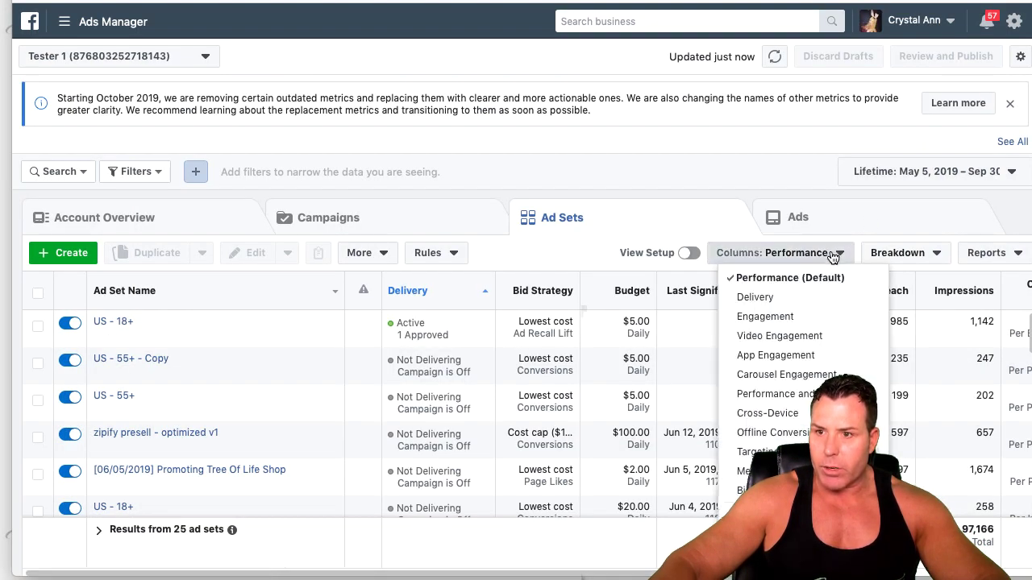
click(773, 524)
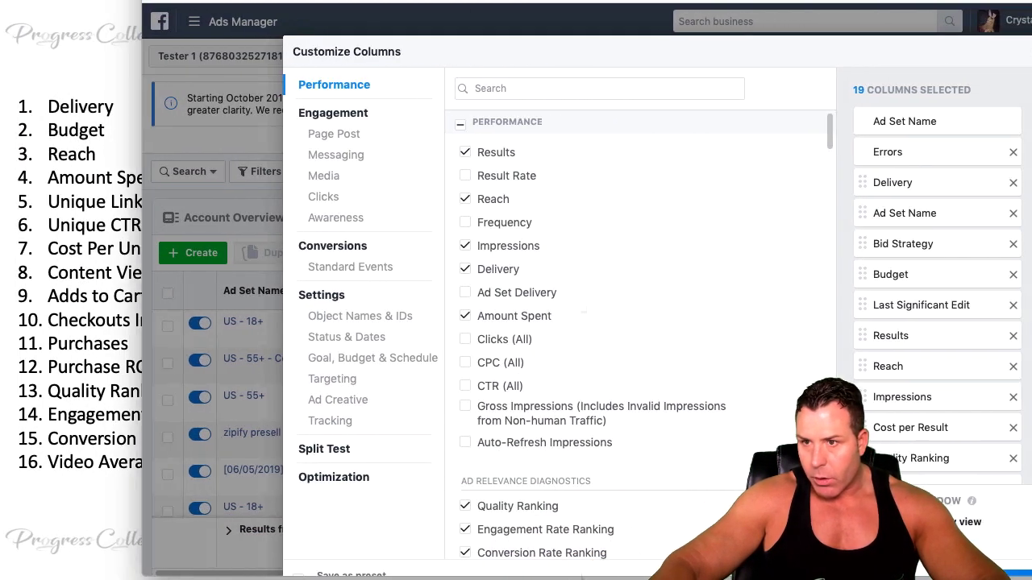
Move Delivery to the top with Budget after it, and remove the Errors column
double_click(902, 184)
drag(909, 184, 910, 153)
drag(893, 274, 898, 180)
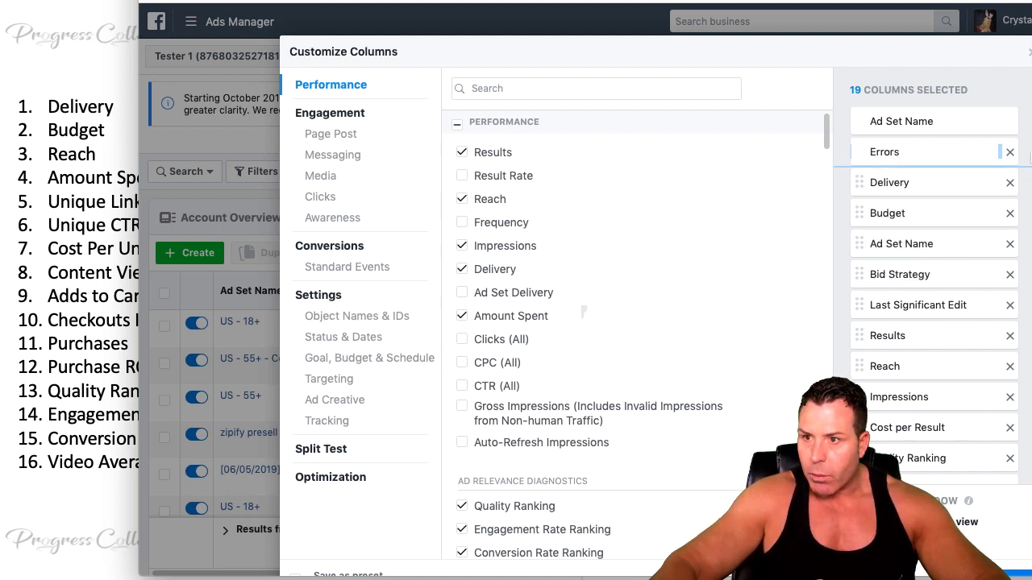
click(1009, 152)
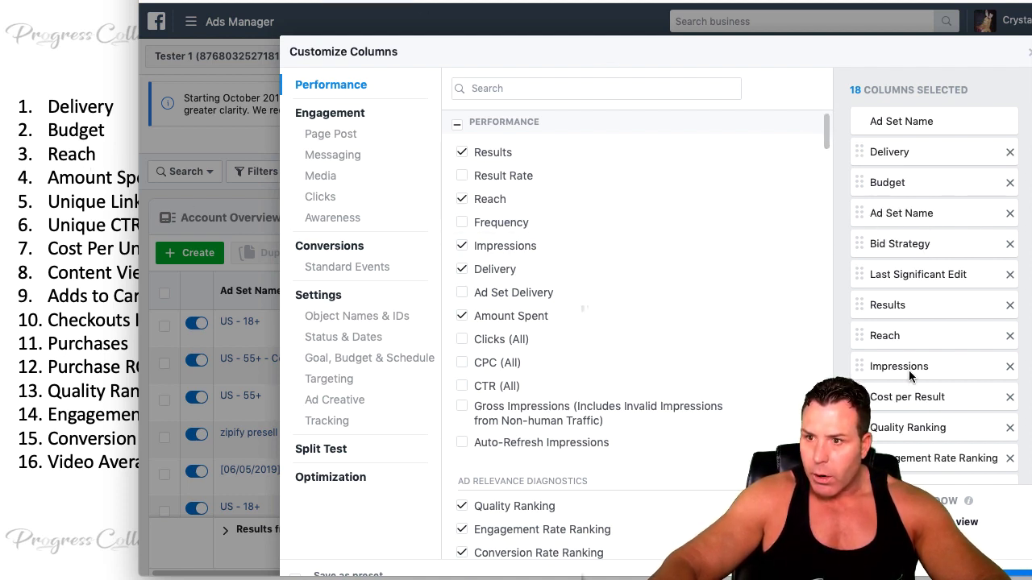
scroll(911, 392, down, 1)
click(548, 91)
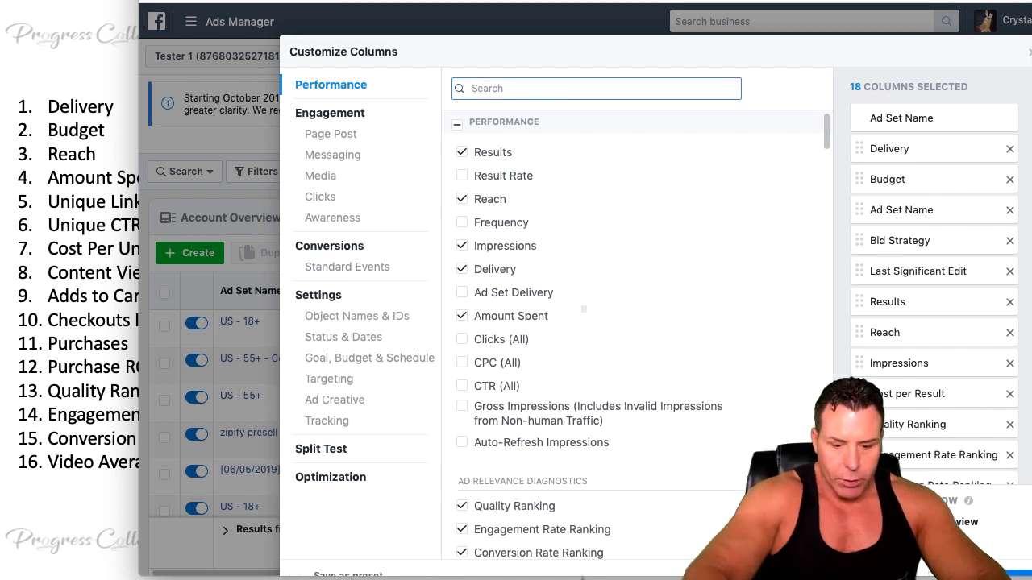
Search 'Amount', add Amount Spent right below Reach, and apply the columns
text(Amount)
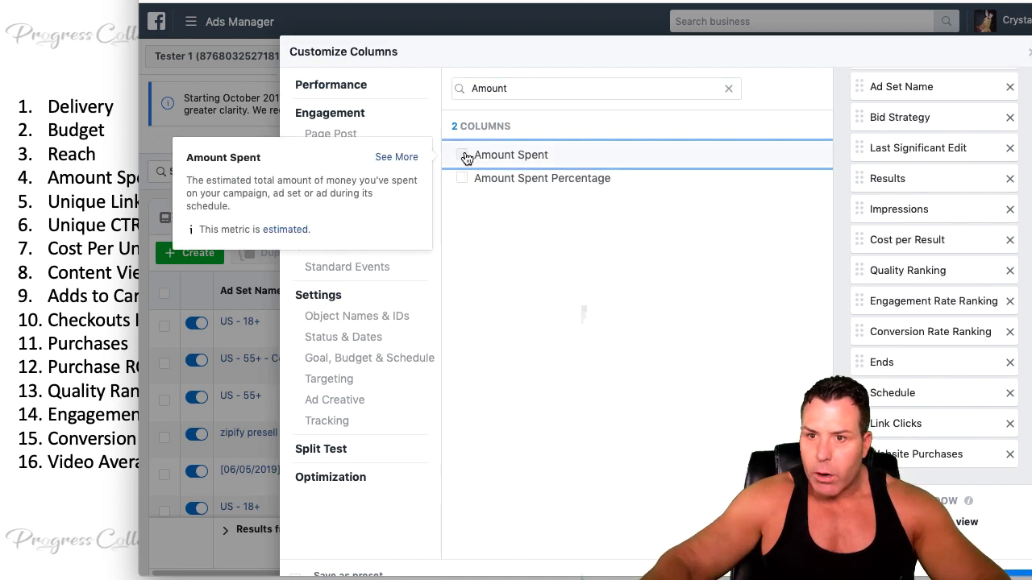
click(462, 155)
drag(927, 482, 927, 242)
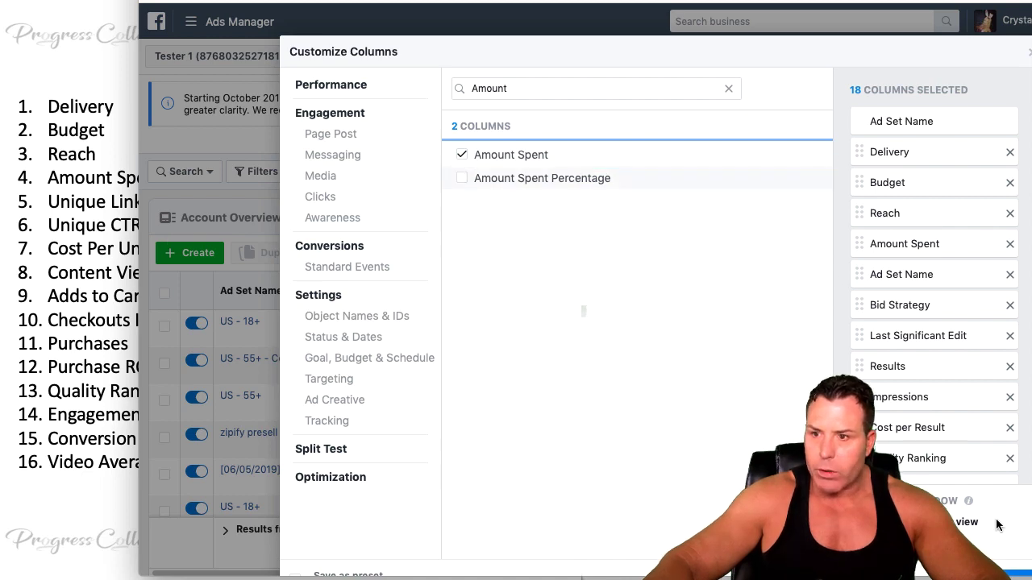
scroll(988, 451, down, 3)
scroll(978, 546, down, 2)
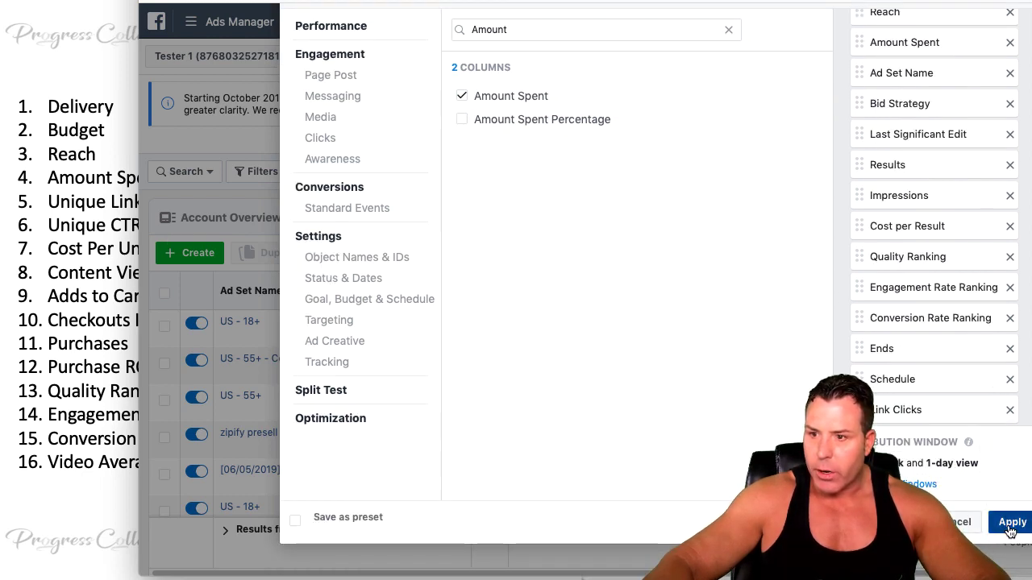
click(1008, 522)
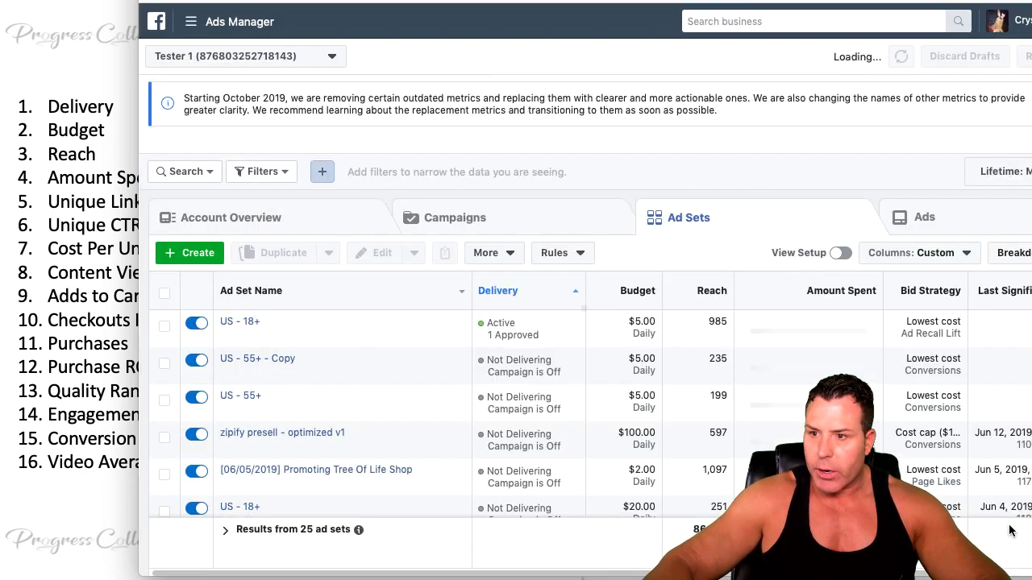
Reopen Customize Columns from the Columns: Custom preset dropdown above the Ad Sets table
click(958, 254)
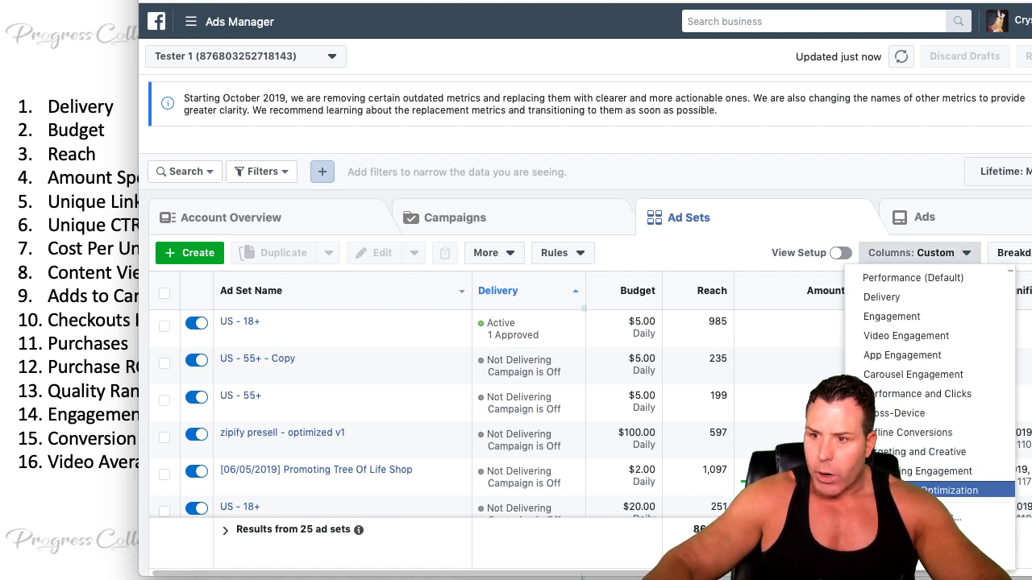
click(951, 247)
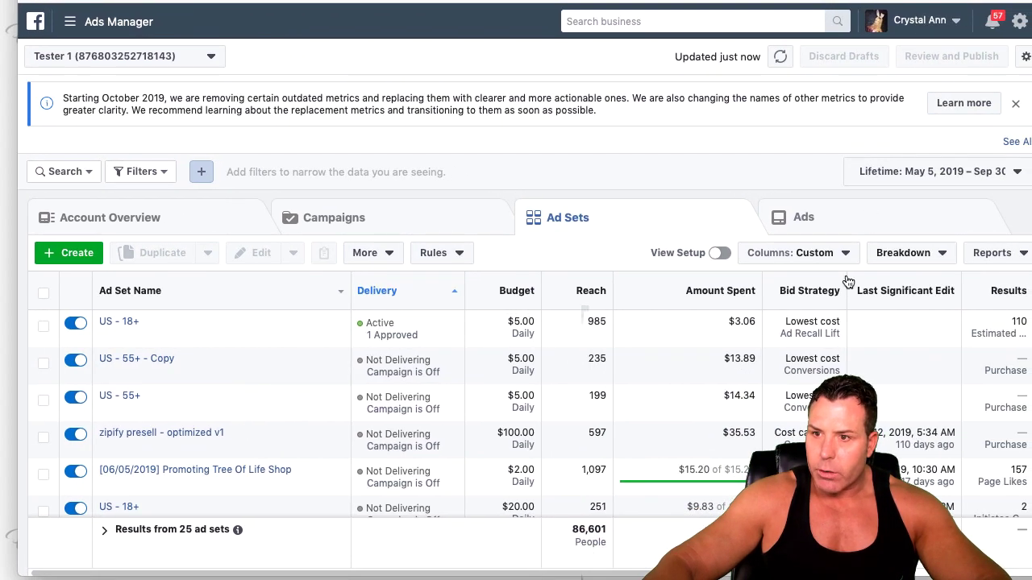
click(845, 253)
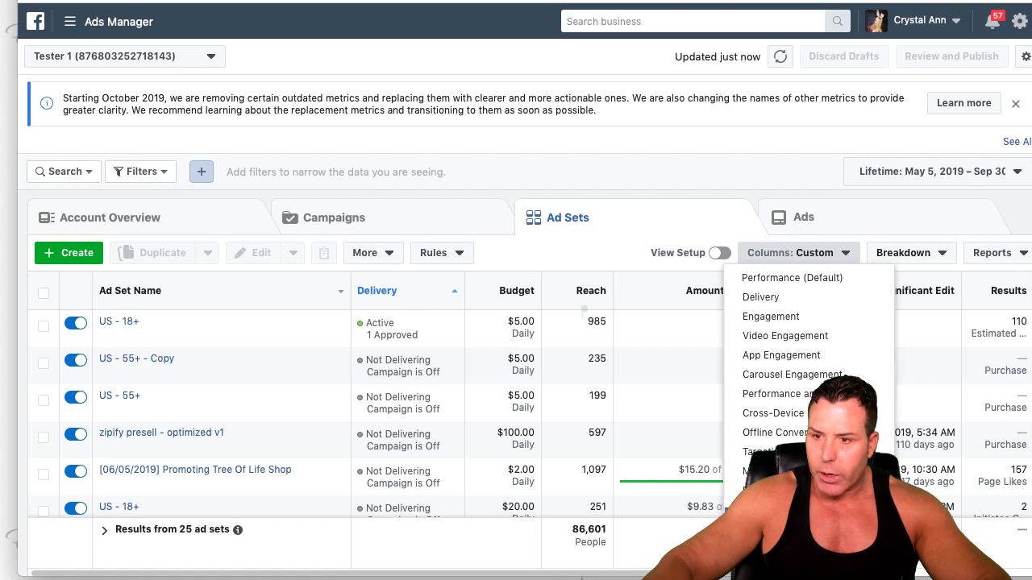
click(774, 516)
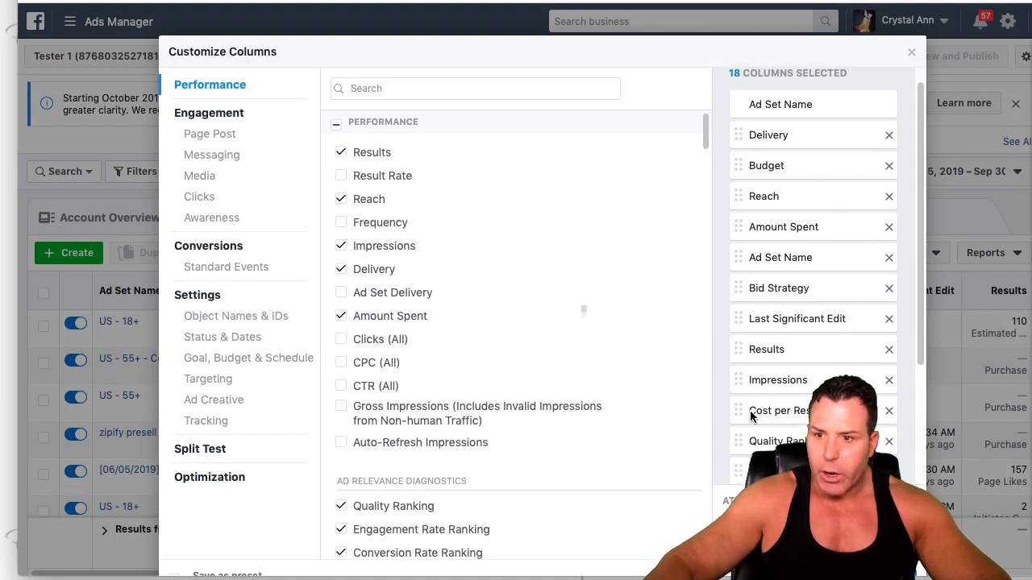
Save the 18 selected columns as a preset named 'Ecom KPI dash' and apply it
scroll(742, 403, down, 3)
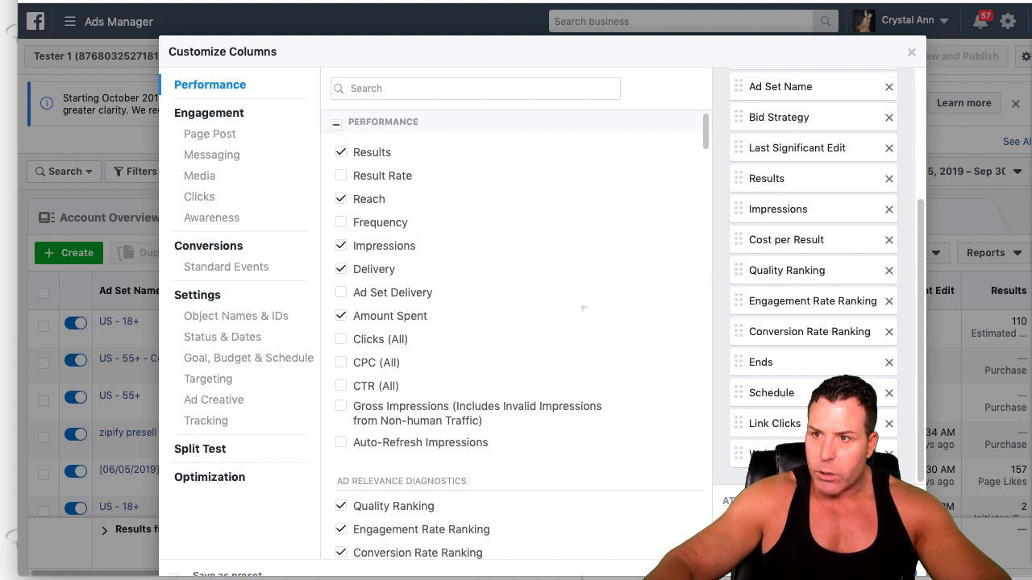
scroll(583, 310, down, 2)
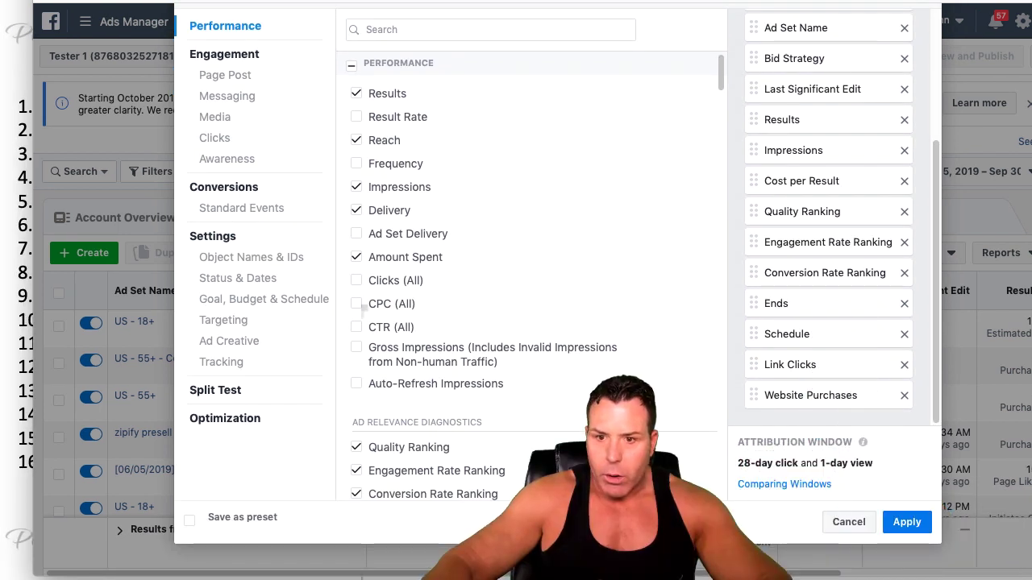
click(189, 522)
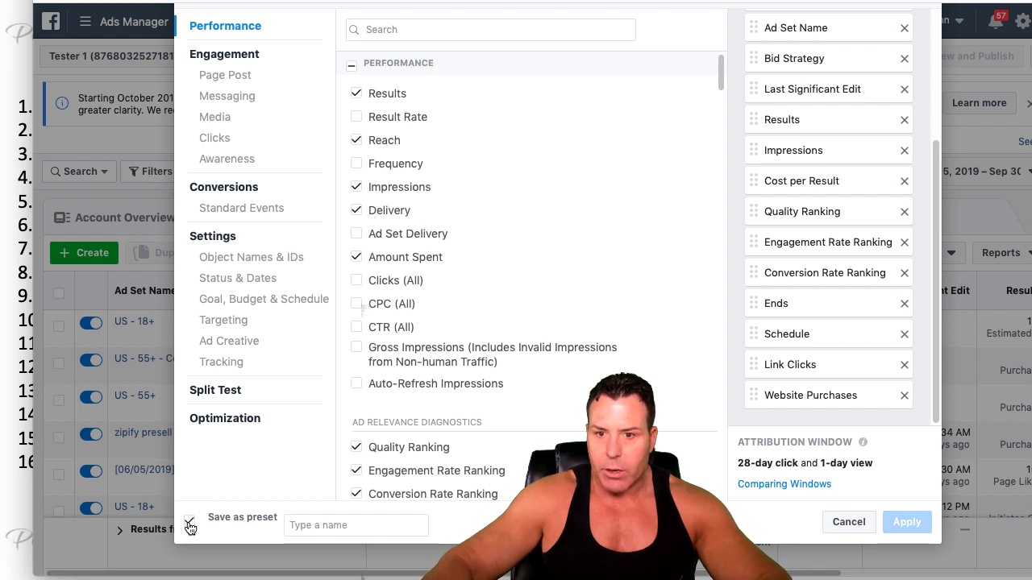
click(295, 524)
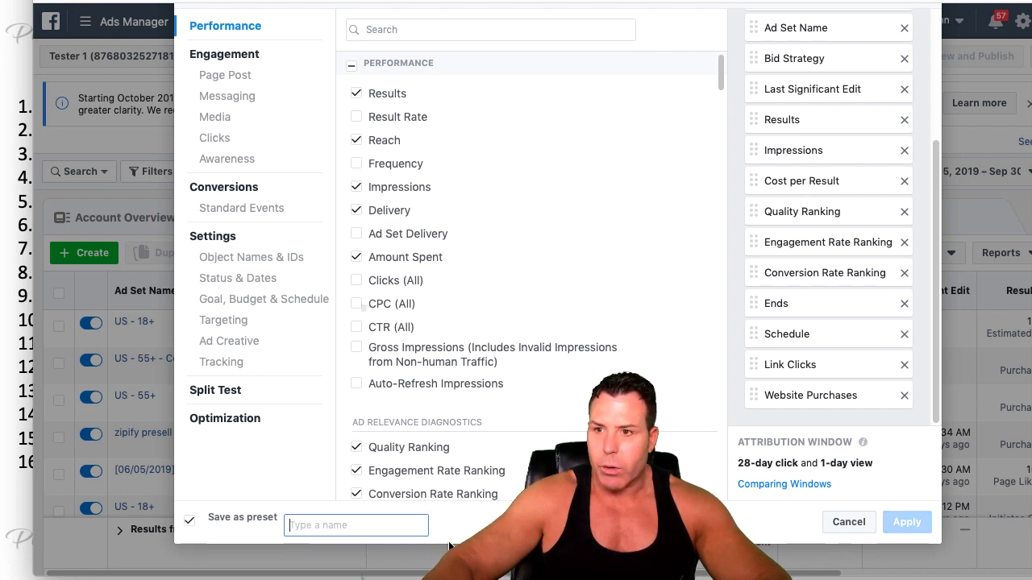
text(Ecom)
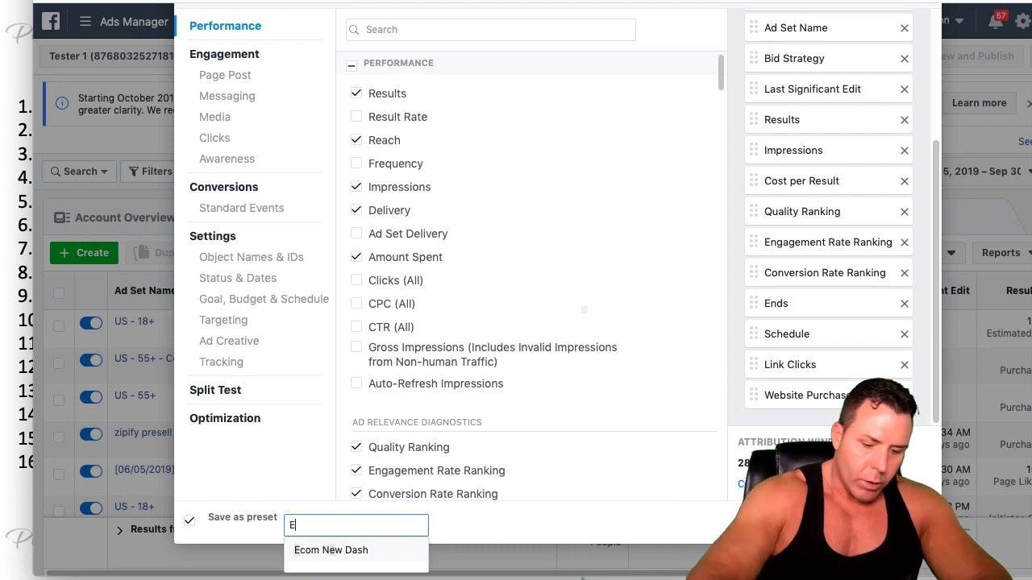
key(BackSpace)
key(BackSpace)
key(BackSpace)
text(com )
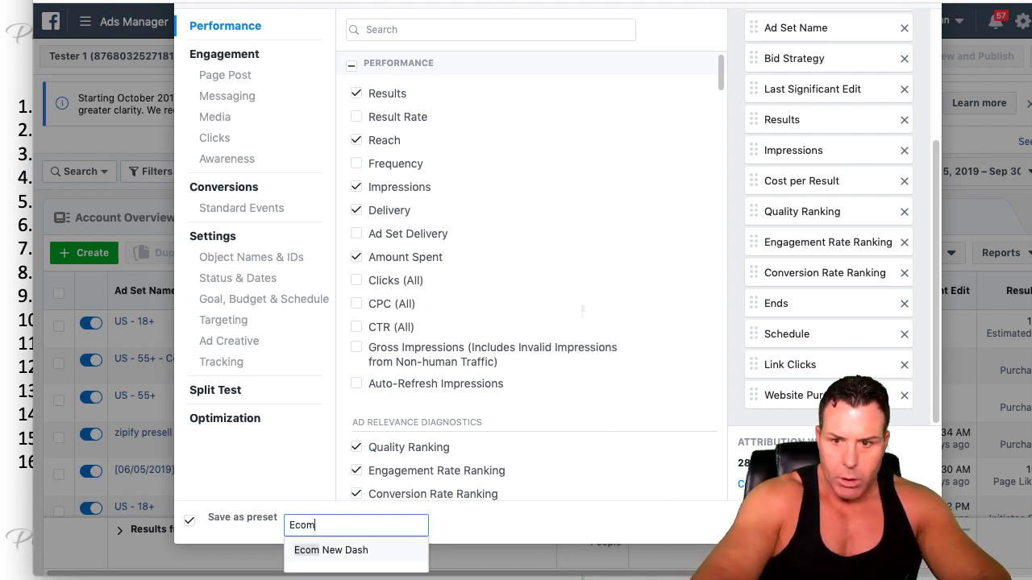
text(KPI)
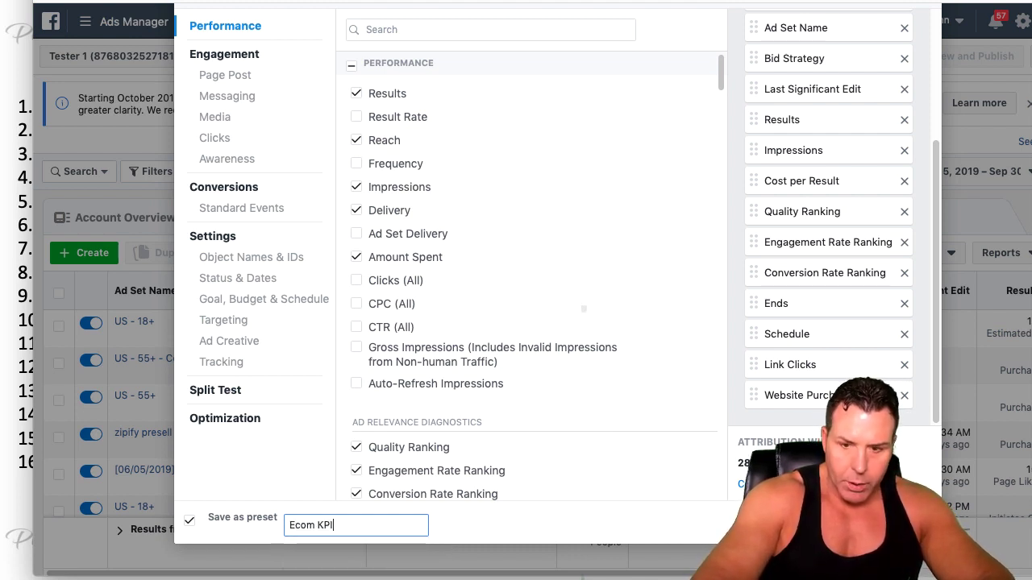
text( dash)
key(Tab)
key(Return)
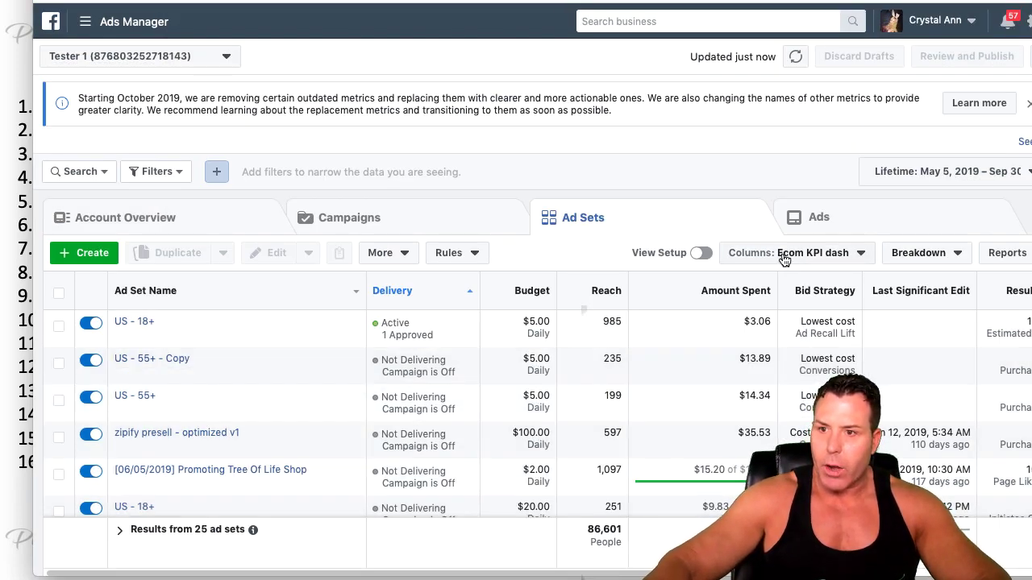
Try the Performance (Default) and Engagement column presets, then apply the Ecom New Dash preset
click(842, 255)
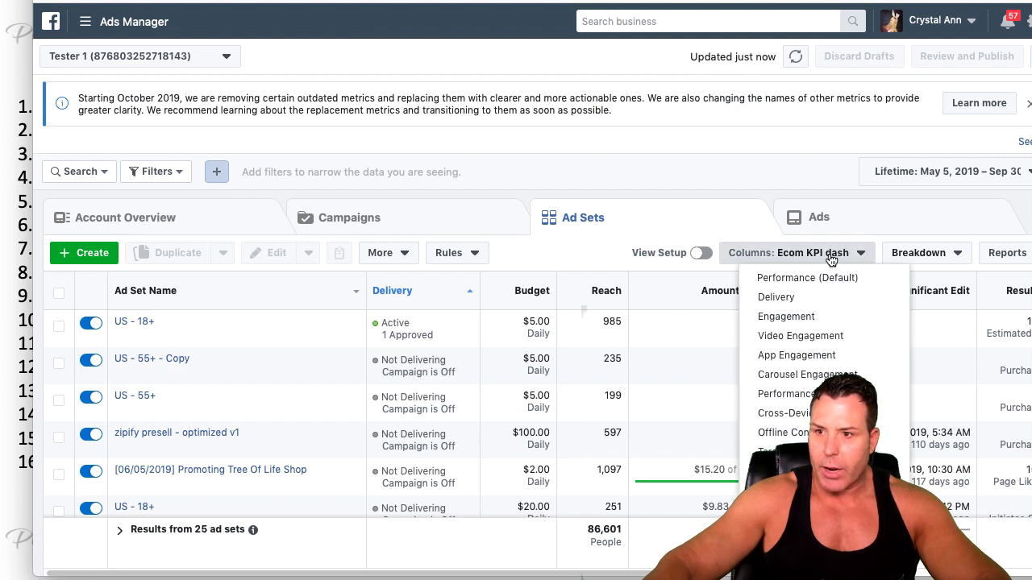
click(806, 281)
click(828, 259)
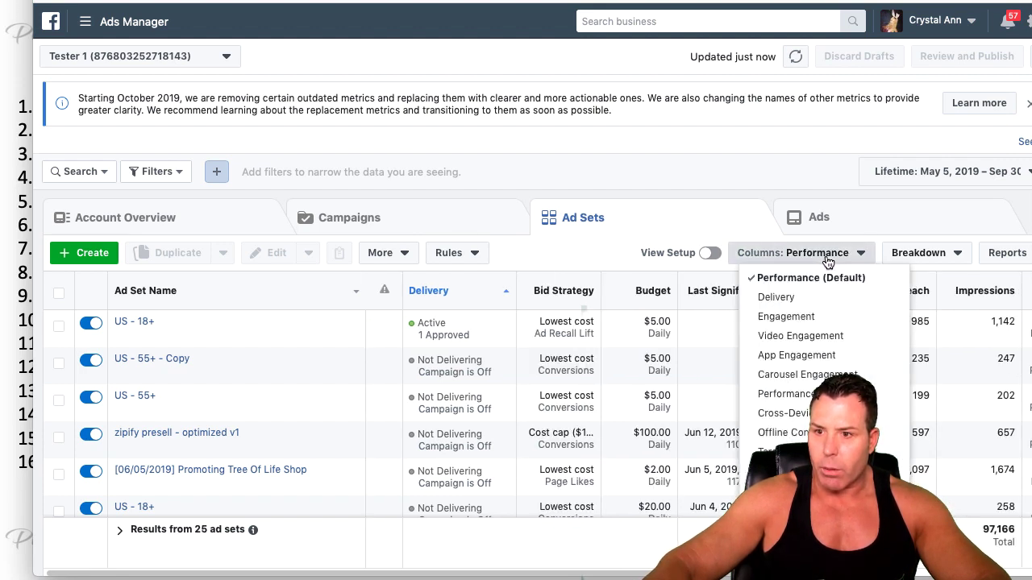
click(786, 316)
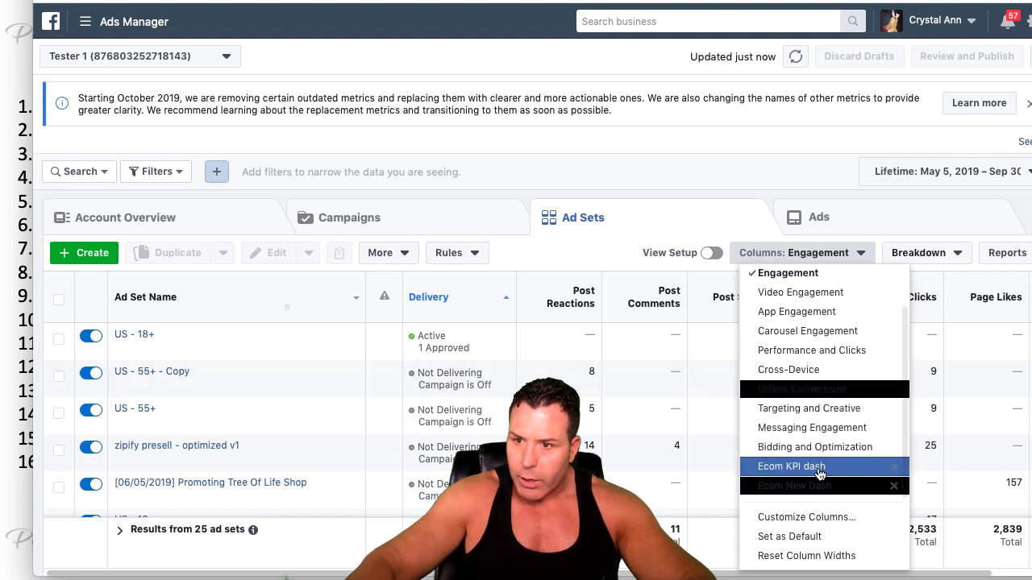
click(822, 487)
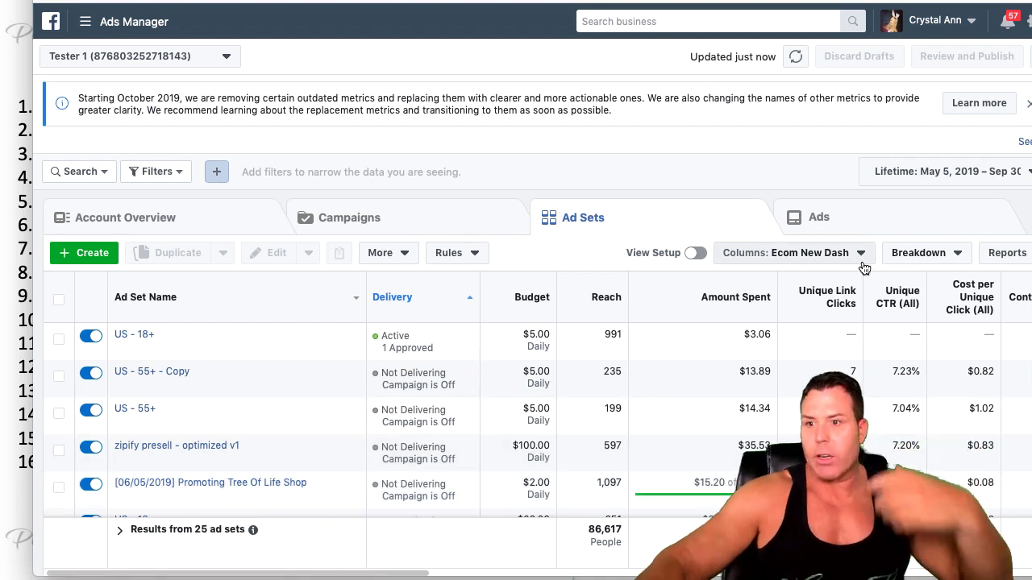
click(863, 255)
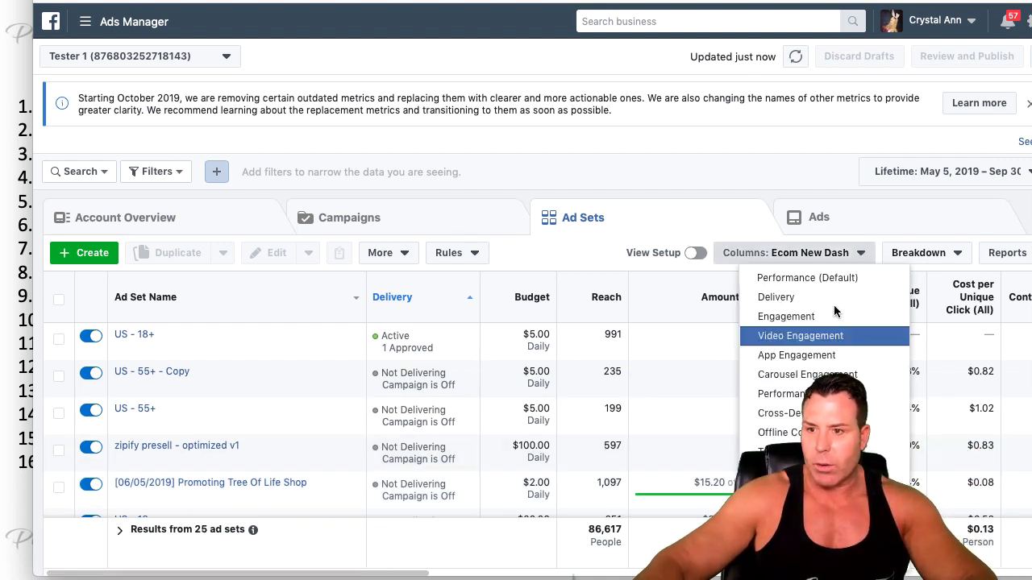
scroll(798, 409, down, 2)
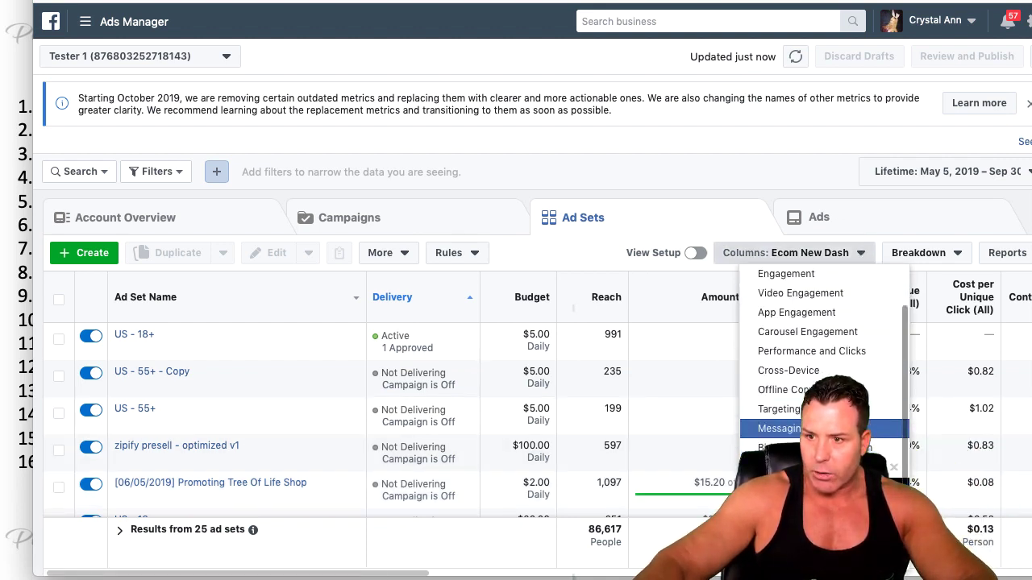
scroll(895, 417, up, 2)
scroll(895, 417, down, 1)
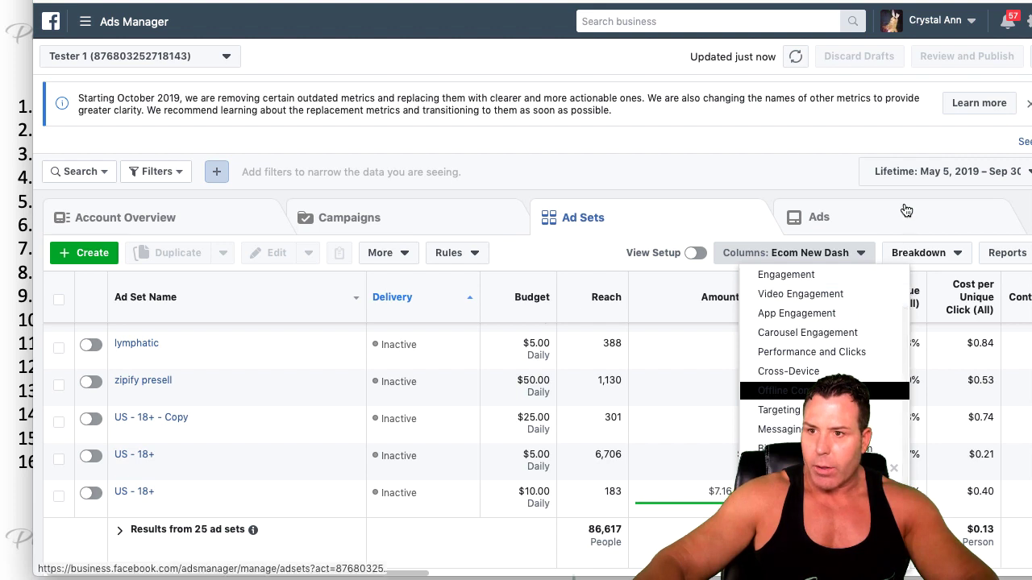
click(691, 218)
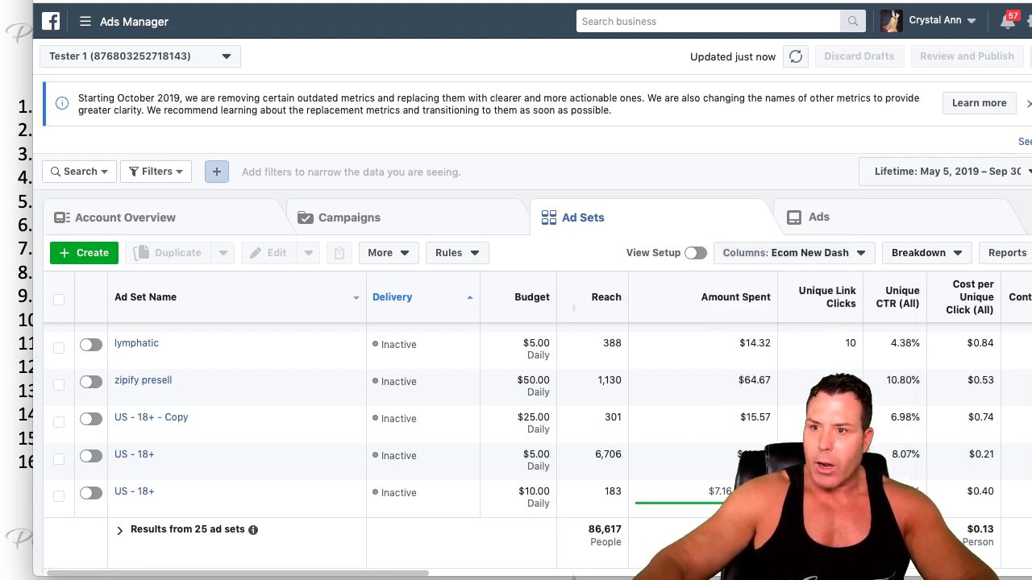
click(837, 253)
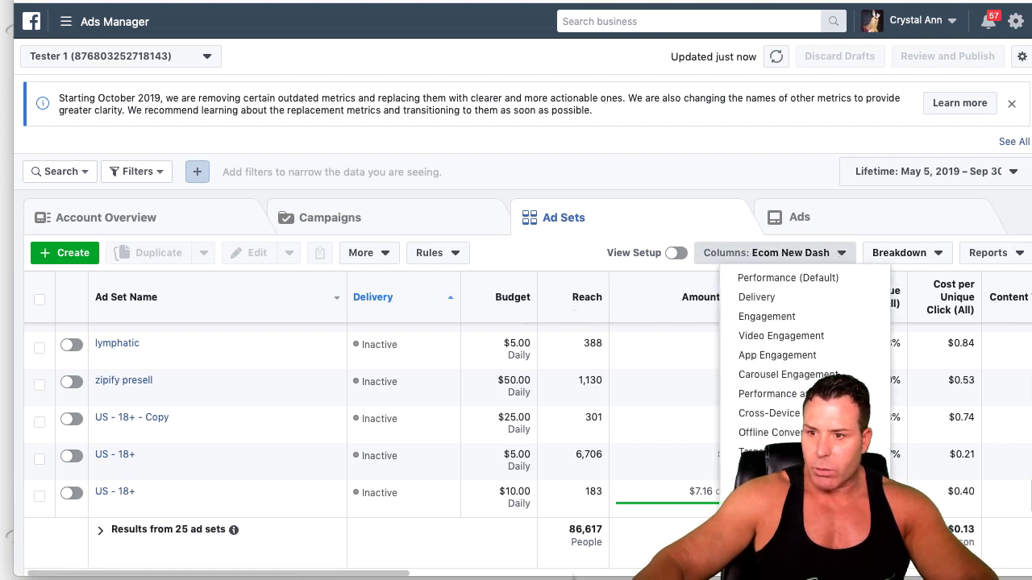
scroll(802, 363, down, 2)
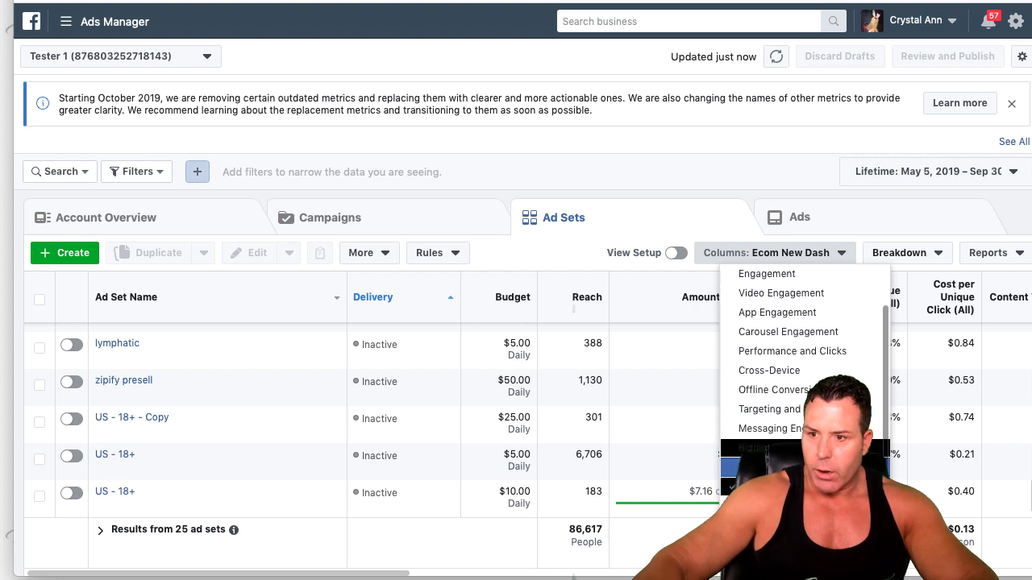
click(774, 487)
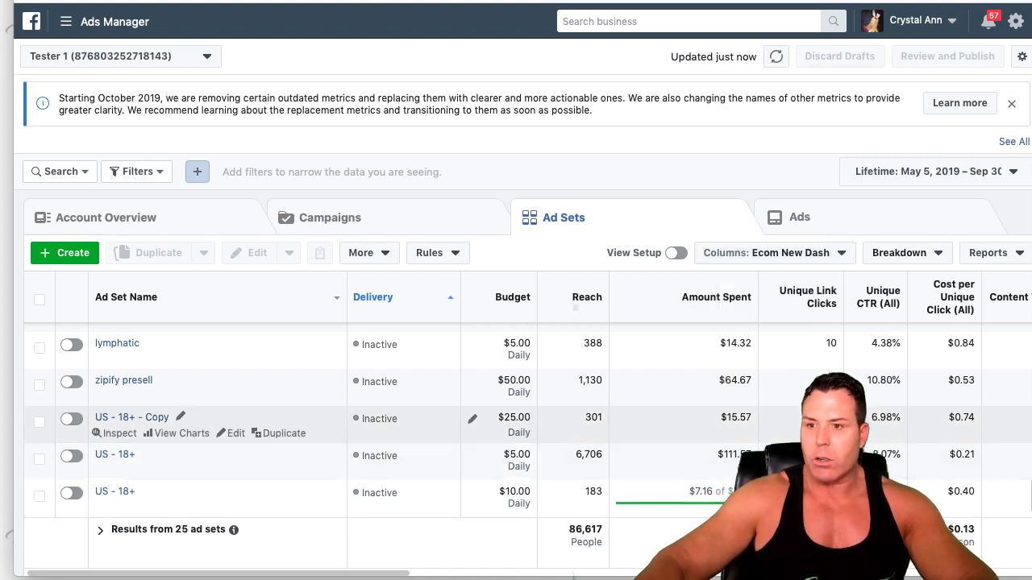
drag(389, 574, 415, 574)
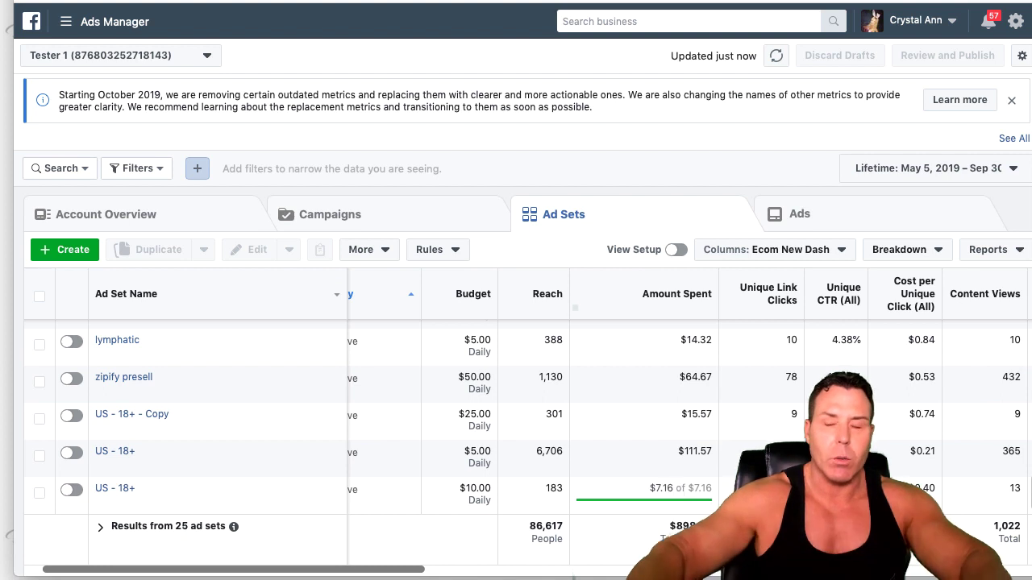